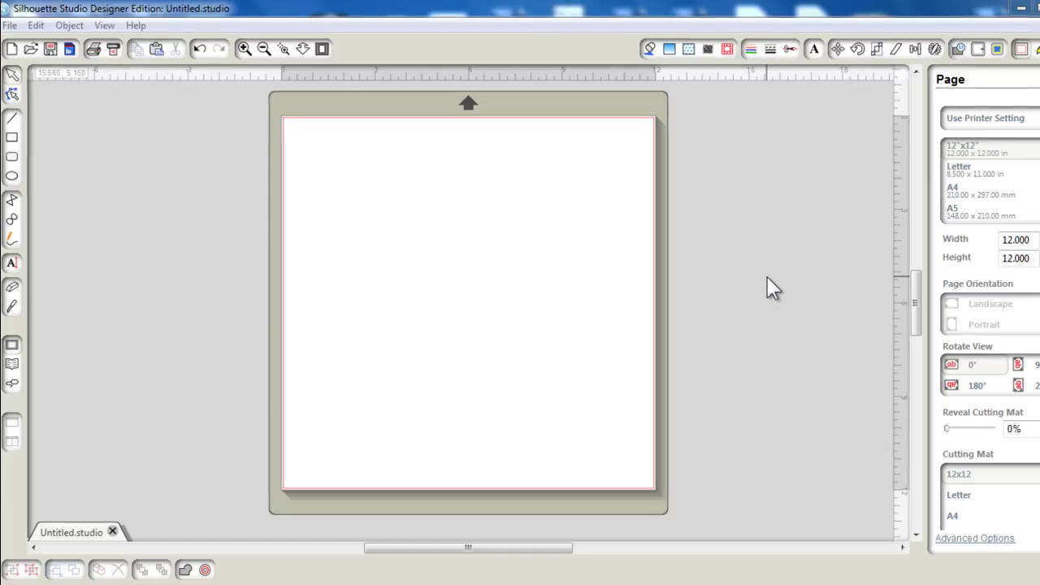
# Step: Set the page size to Letter and draw a rectangle on the page
pyautogui.click(980, 170)
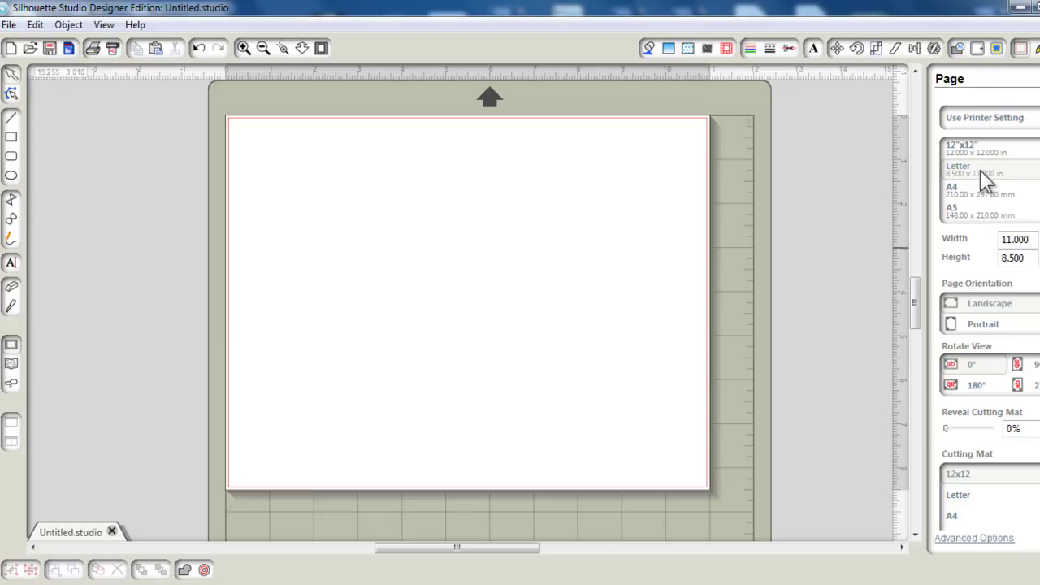
pyautogui.click(11, 138)
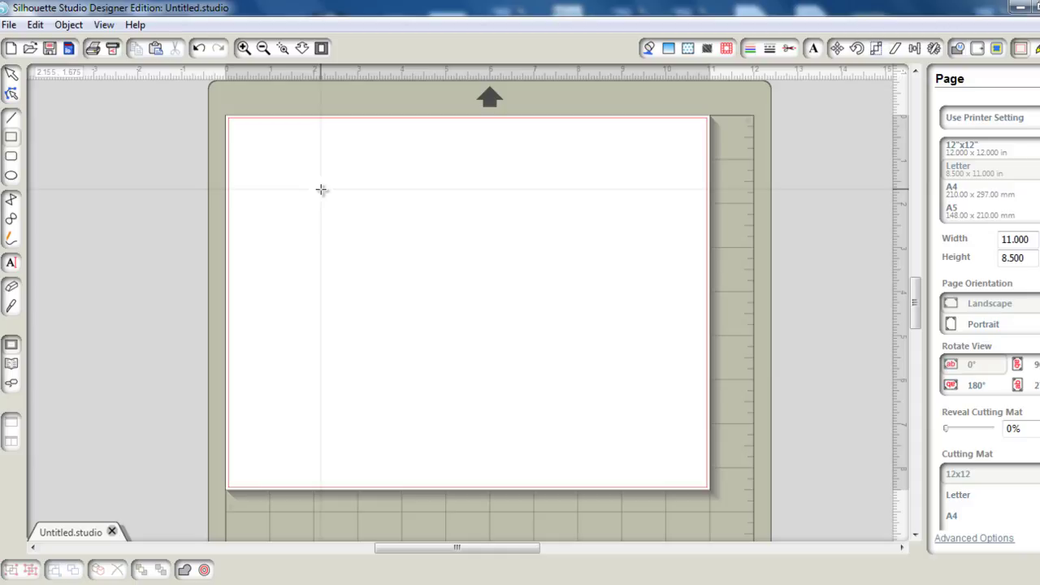
pyautogui.moveTo(321, 189); pyautogui.dragTo(504, 414)
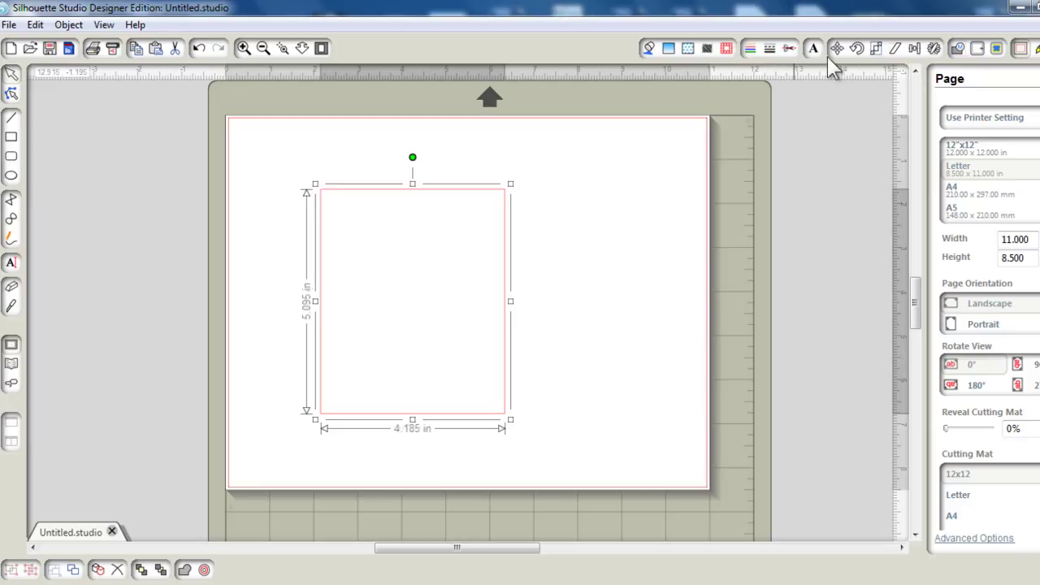
# Step: Resize the rectangle to 4.25 in wide by 5.5 in tall
pyautogui.click(876, 49)
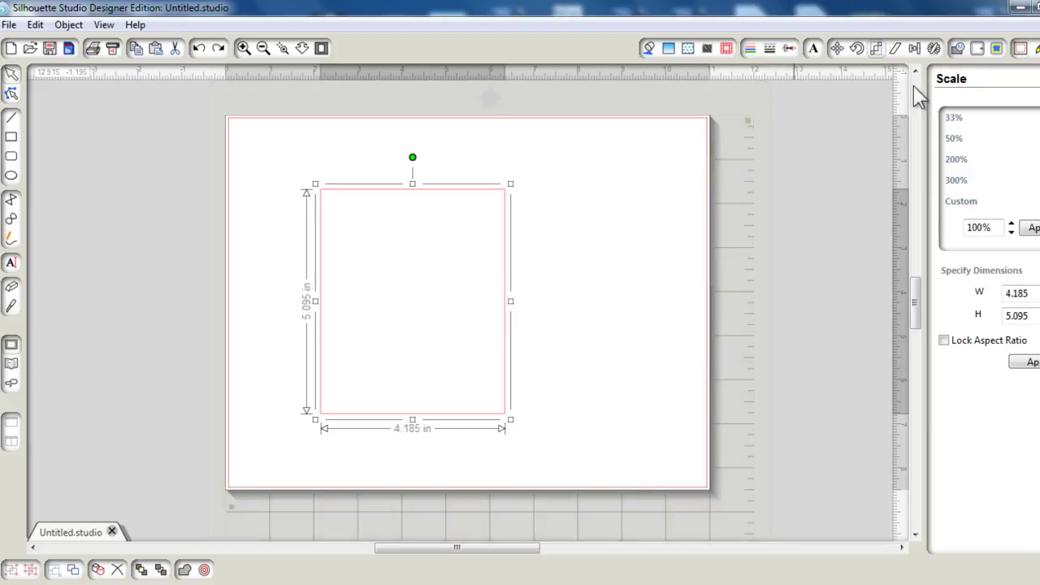
pyautogui.doubleClick(1017, 293)
pyautogui.write('4.25')
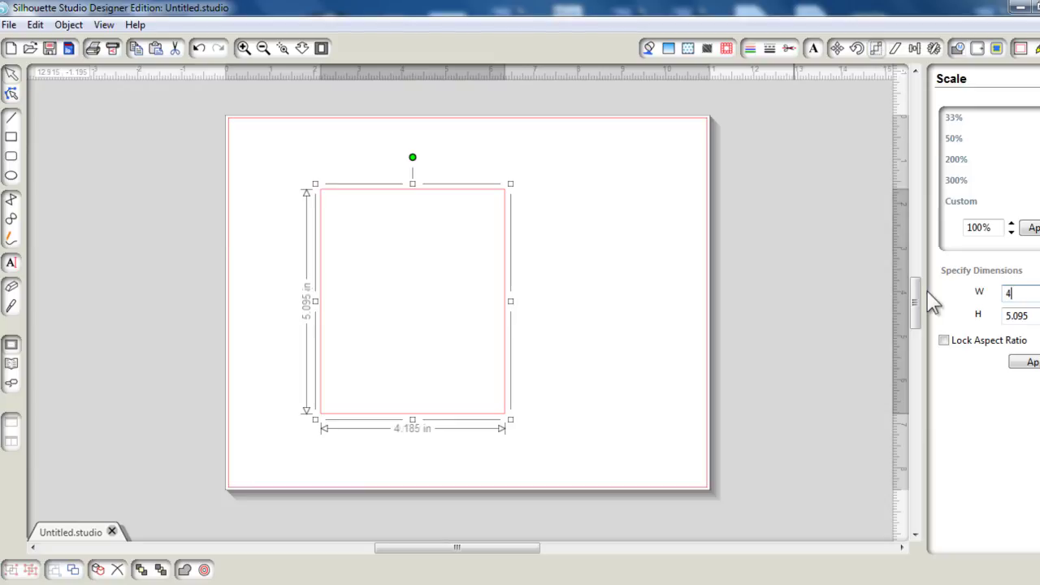
pyautogui.press('Tab')
pyautogui.write('5.5')
pyautogui.press('Return')
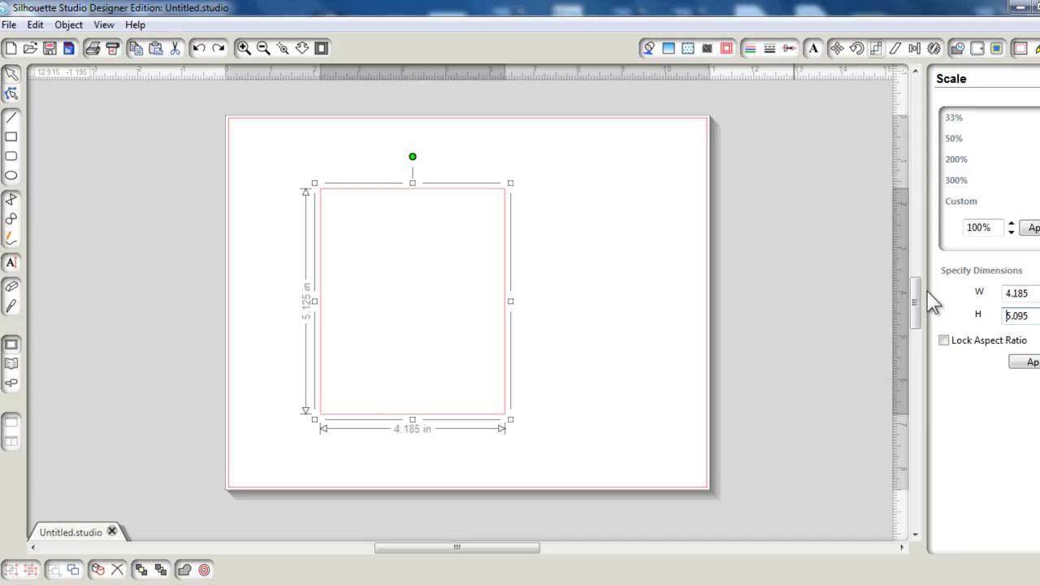
# Step: Draw a rounded rectangle inside the card rectangle
pyautogui.click(546, 234)
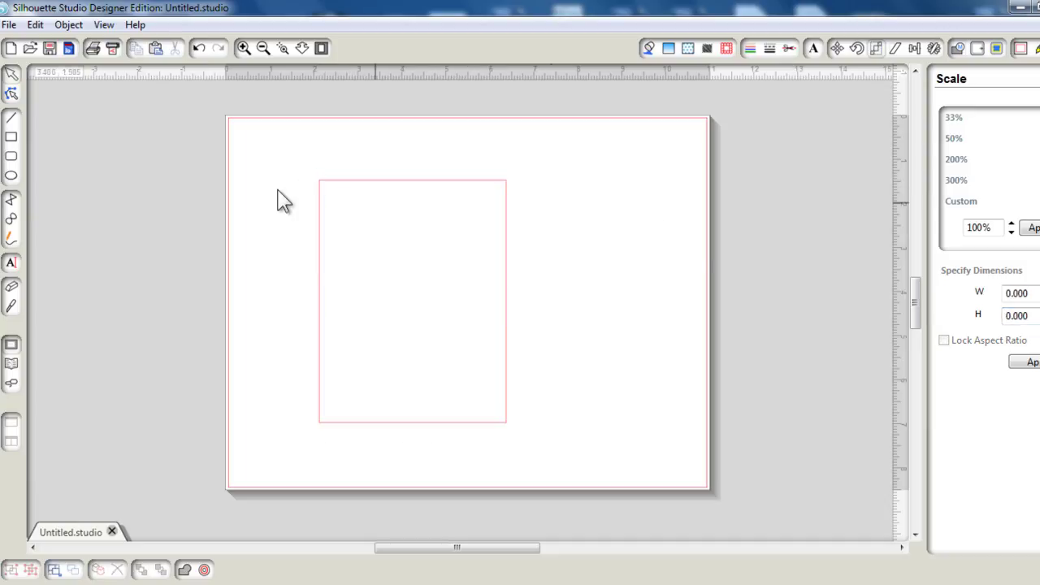
pyautogui.click(12, 156)
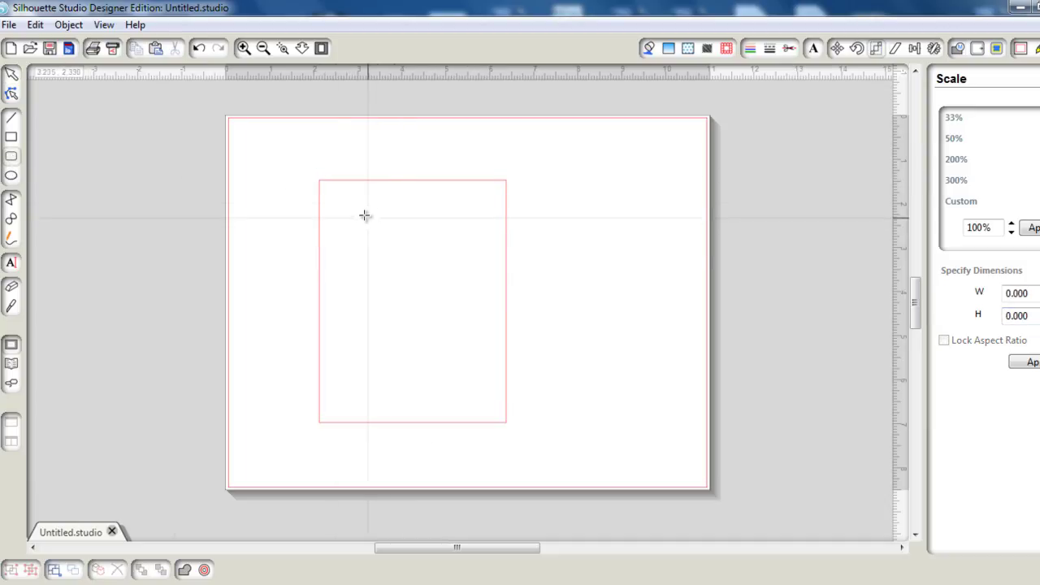
pyautogui.moveTo(338, 216); pyautogui.dragTo(488, 398)
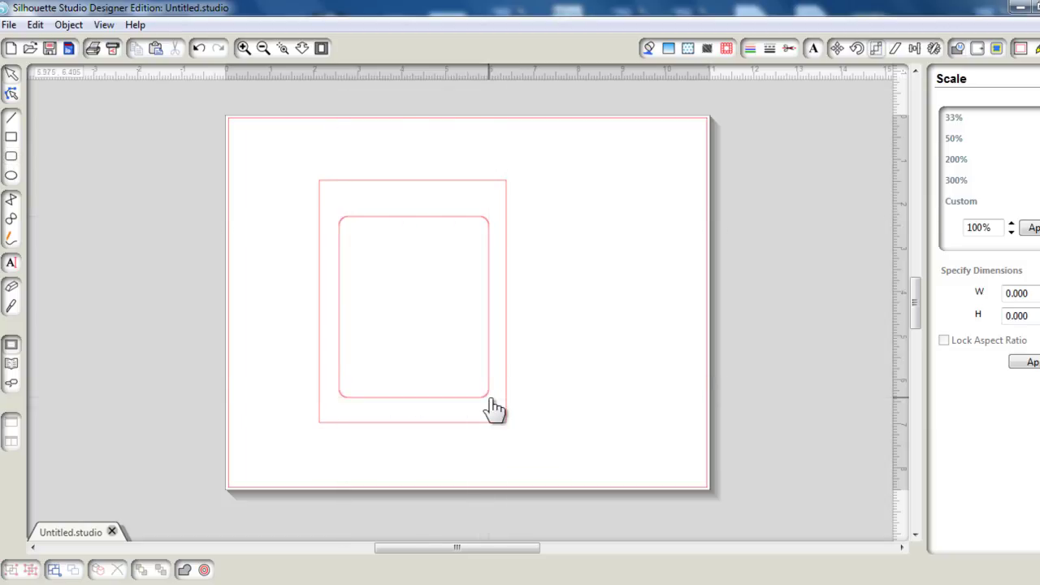
# Step: Resize the rounded rectangle to 3.5 in wide by 4.5 in tall
pyautogui.click(488, 398)
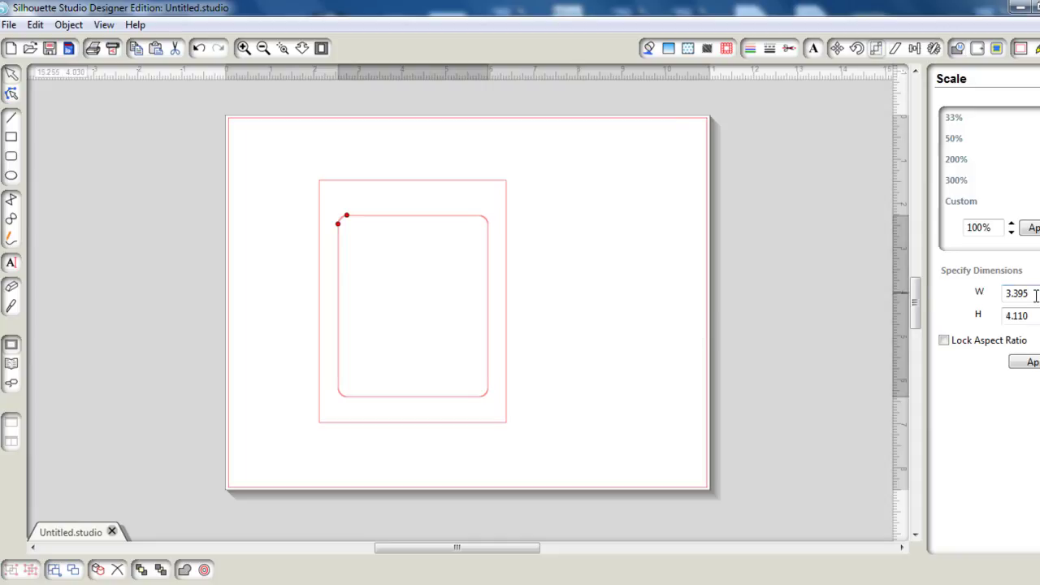
pyautogui.press('Tab')
pyautogui.write('3.5')
pyautogui.press('Tab')
pyautogui.write('4.5')
pyautogui.press('Return')
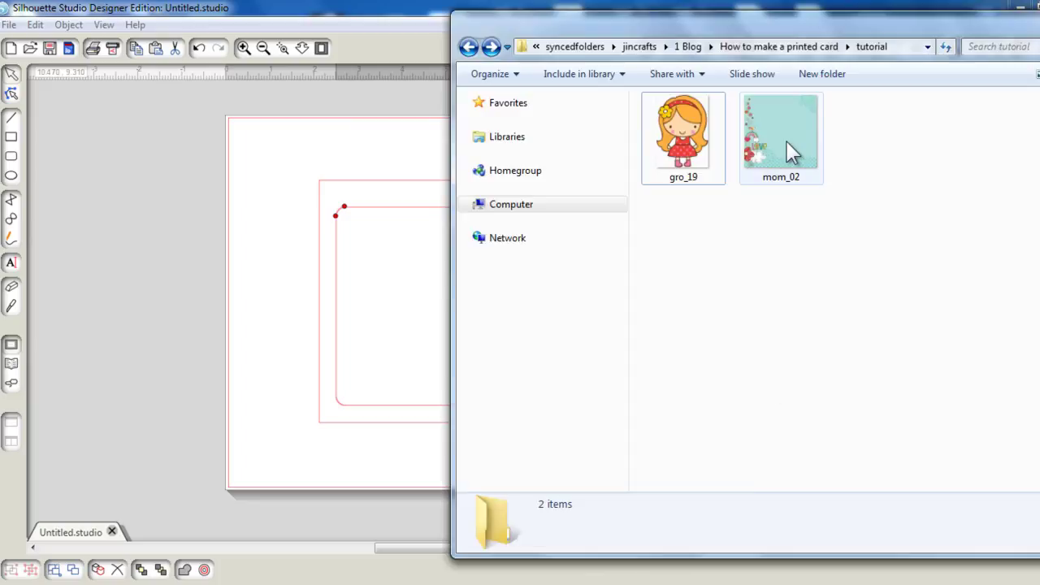
# Step: Fill the rounded rectangle with the mom_02 paper image
pyautogui.click(788, 150)
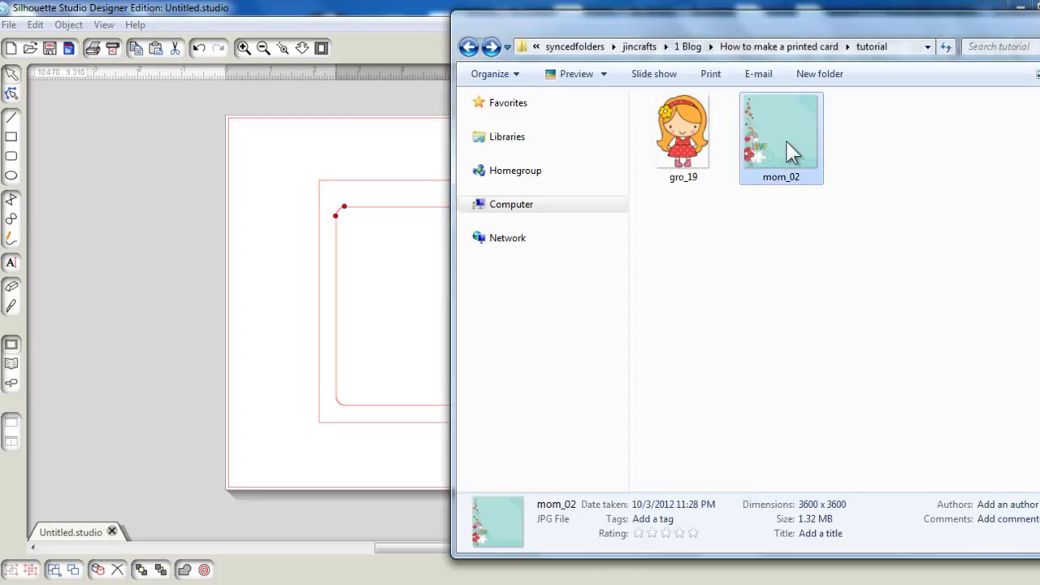
pyautogui.moveTo(792, 153); pyautogui.dragTo(424, 297)
pyautogui.click(422, 299)
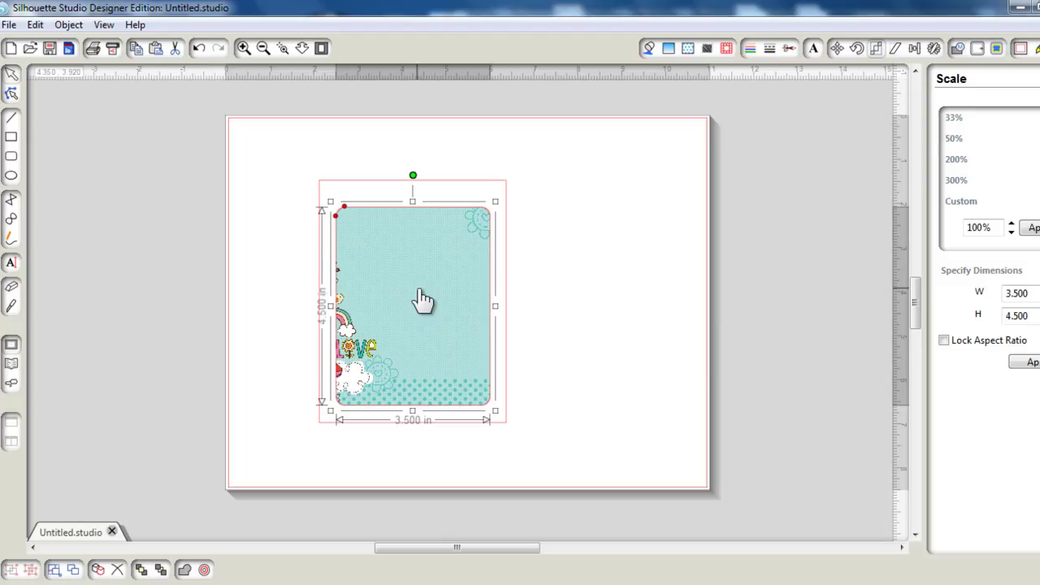
# Step: Enlarge the fill pattern scale to 220% so only teal polka dots show
pyautogui.click(687, 49)
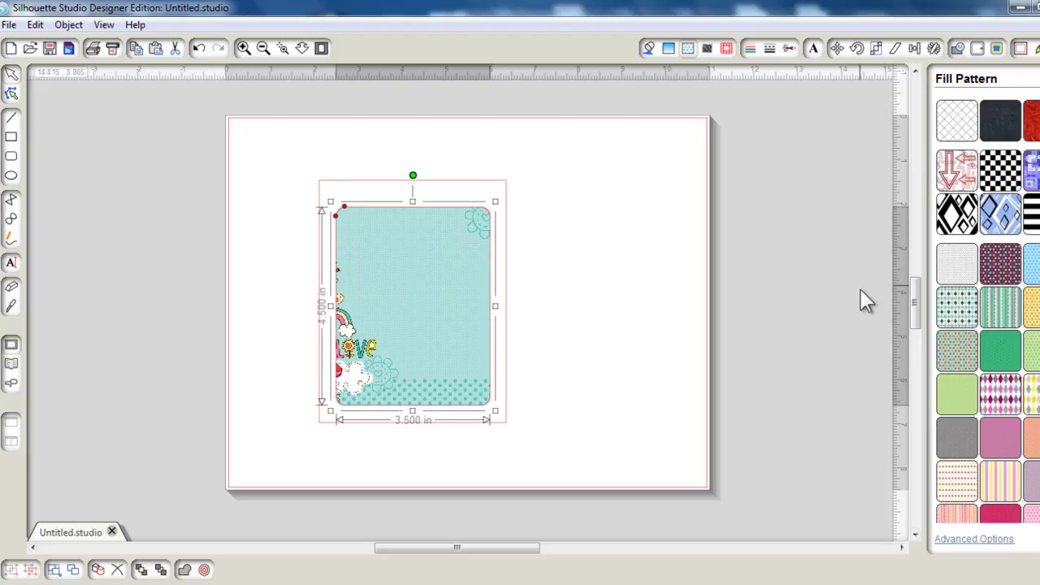
pyautogui.click(973, 539)
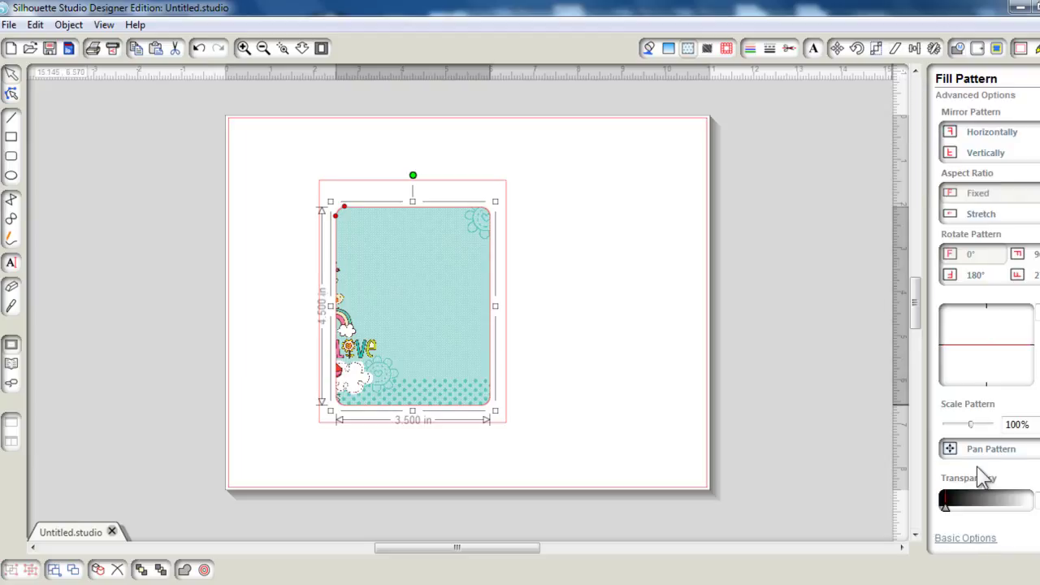
pyautogui.moveTo(969, 425); pyautogui.dragTo(979, 427)
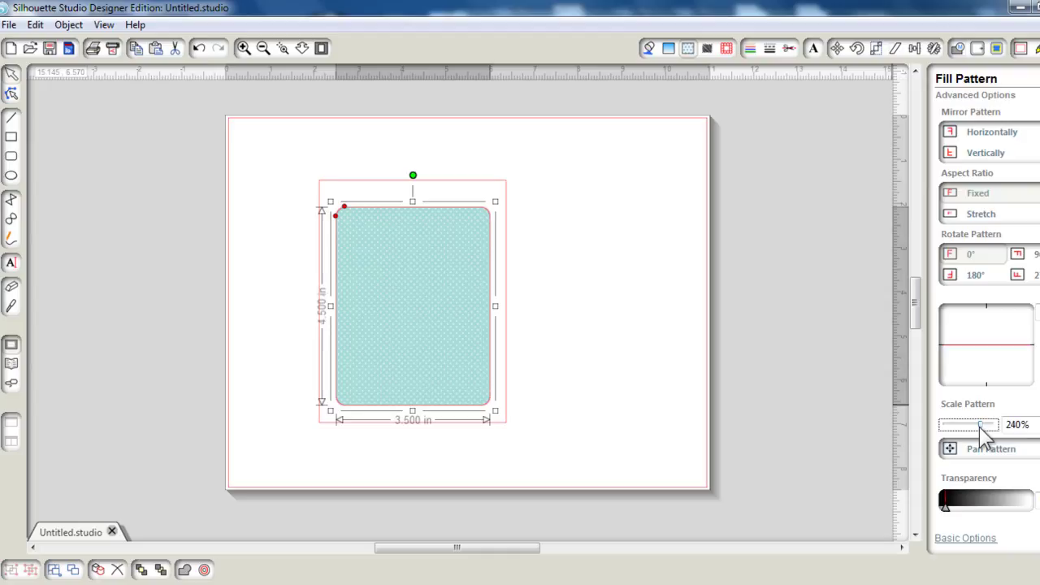
pyautogui.moveTo(979, 426); pyautogui.dragTo(978, 427)
pyautogui.click(662, 341)
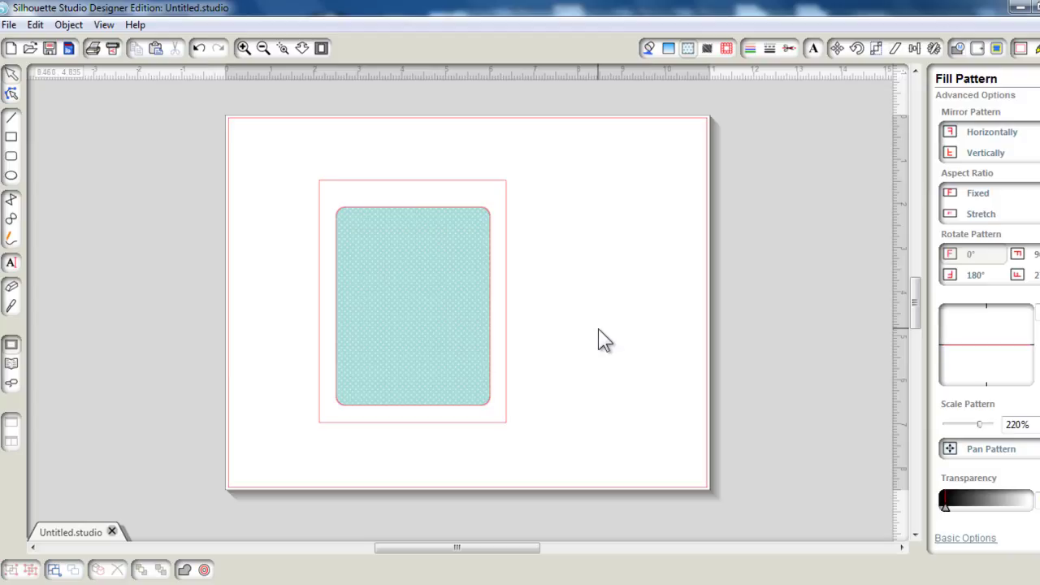
# Step: Place the gro_19 girl image onto the canvas
pyautogui.hotkey('alt', 'Tab')
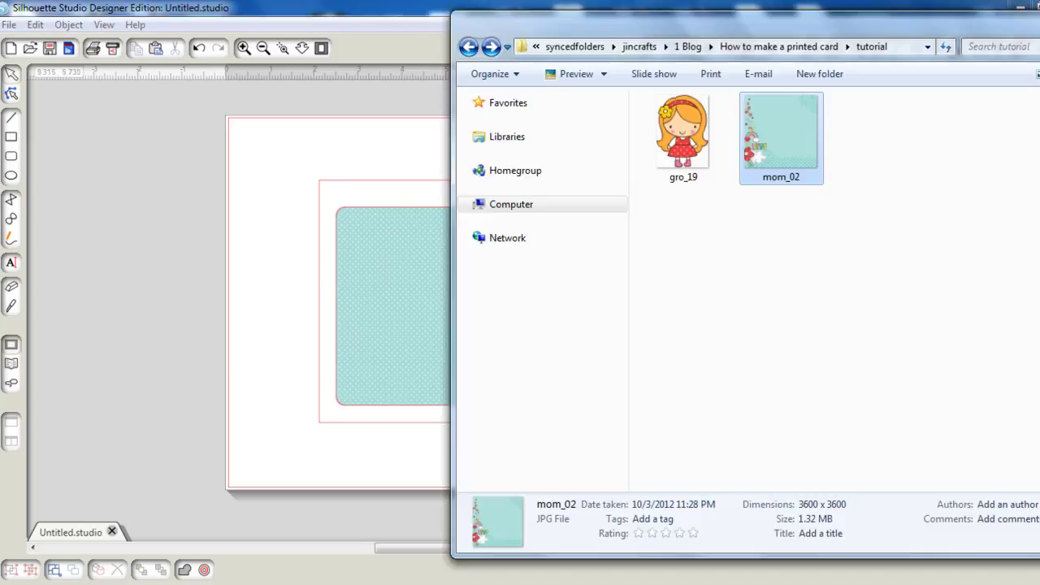
pyautogui.moveTo(683, 134); pyautogui.dragTo(158, 236)
pyautogui.click(158, 236)
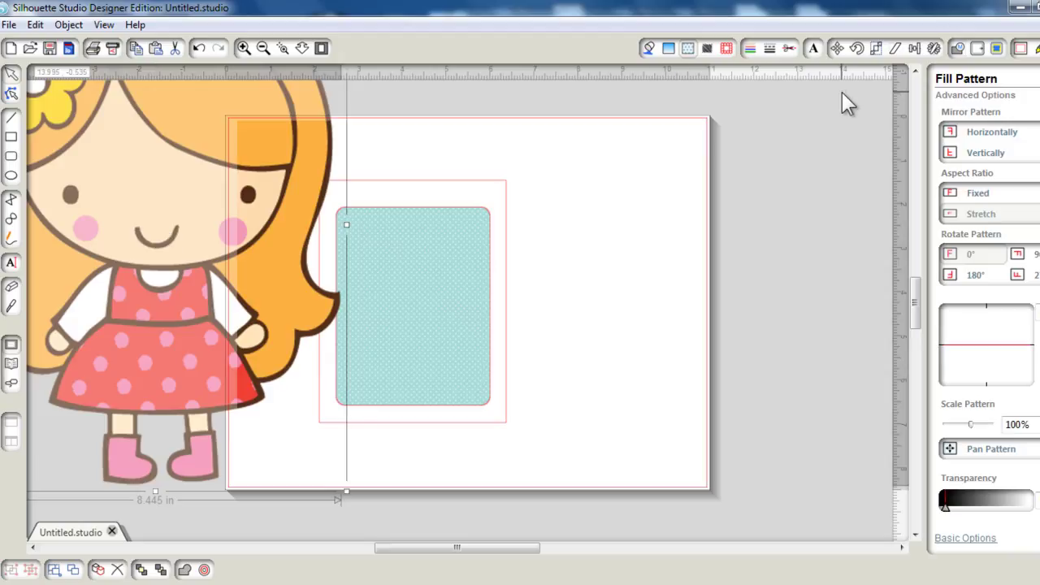
# Step: Scale the girl image to 50% with locked aspect ratio and move her beside the page
pyautogui.click(877, 50)
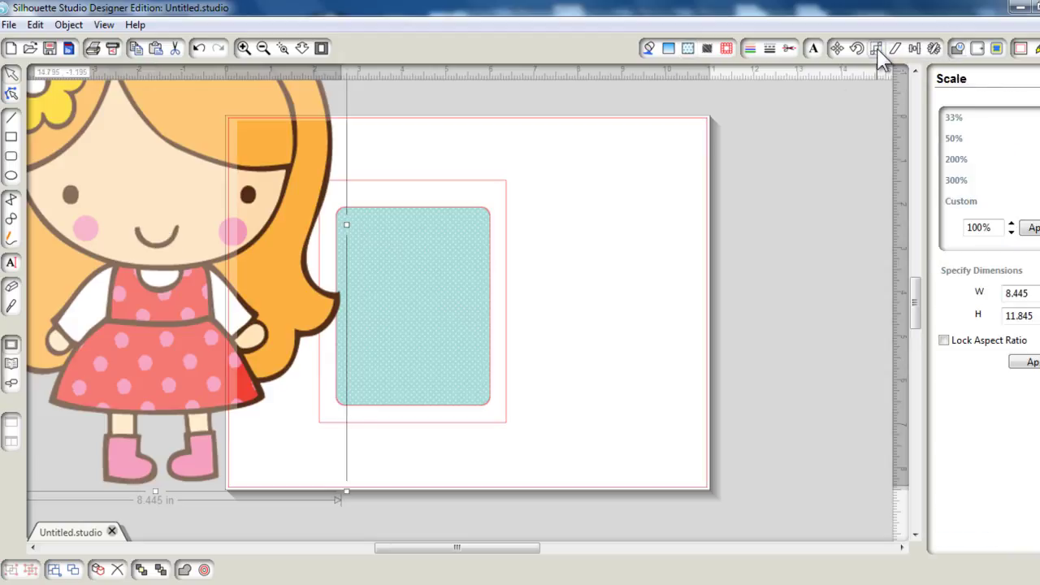
pyautogui.click(943, 340)
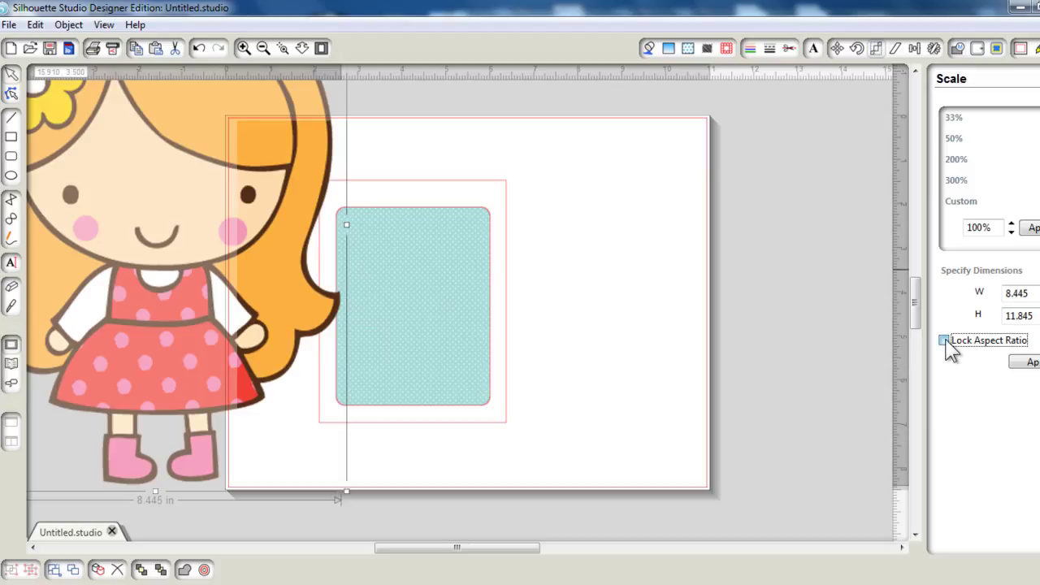
pyautogui.click(953, 142)
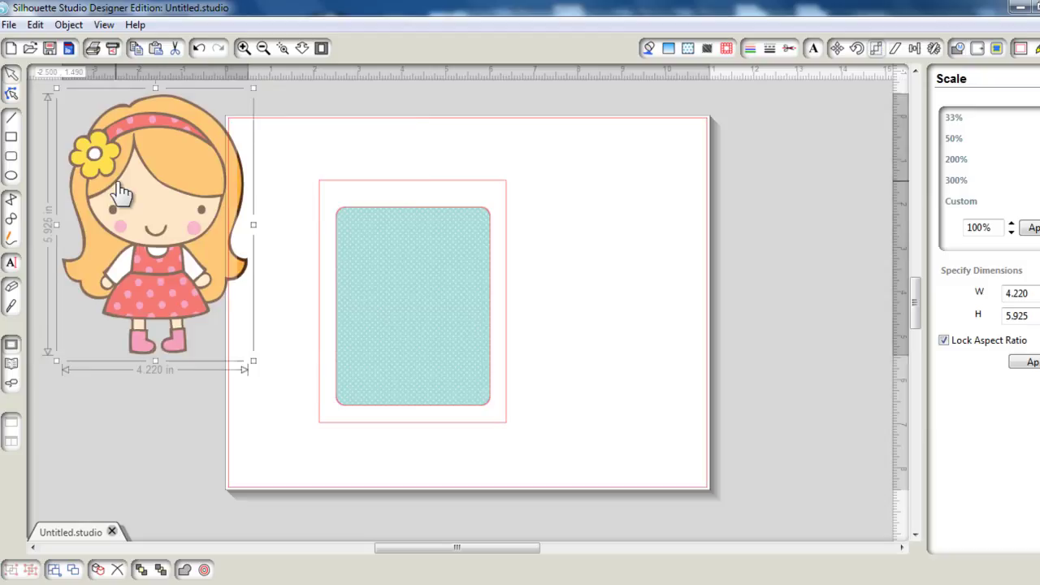
pyautogui.moveTo(121, 188); pyautogui.dragTo(528, 265)
pyautogui.click(730, 278)
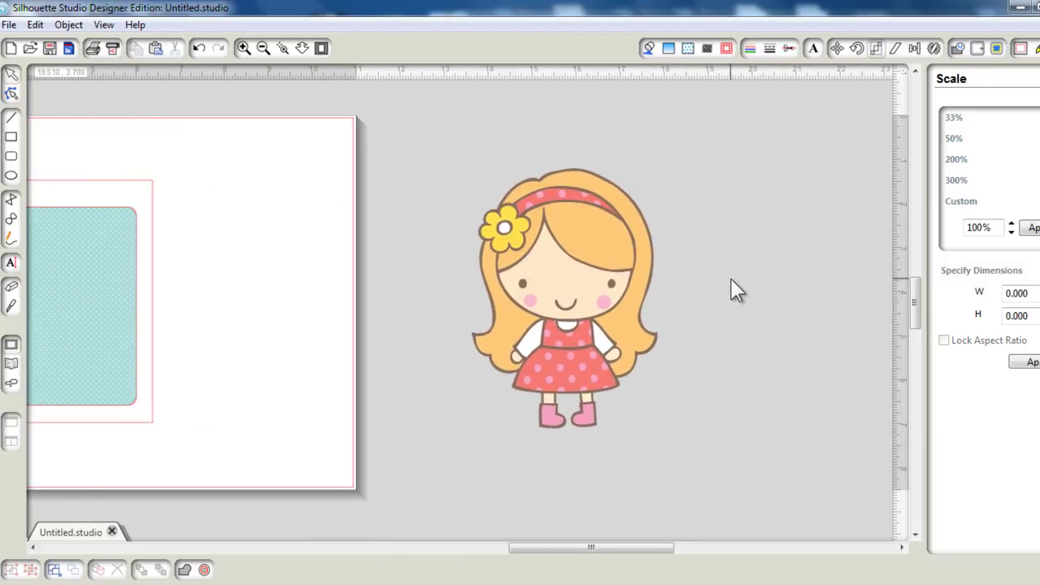
pyautogui.click(533, 287)
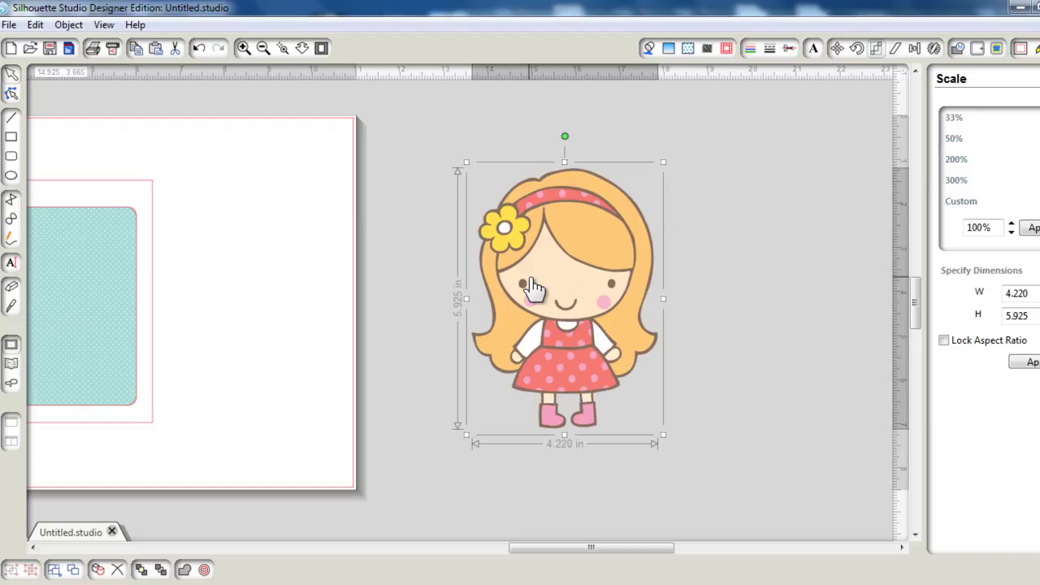
pyautogui.click(749, 235)
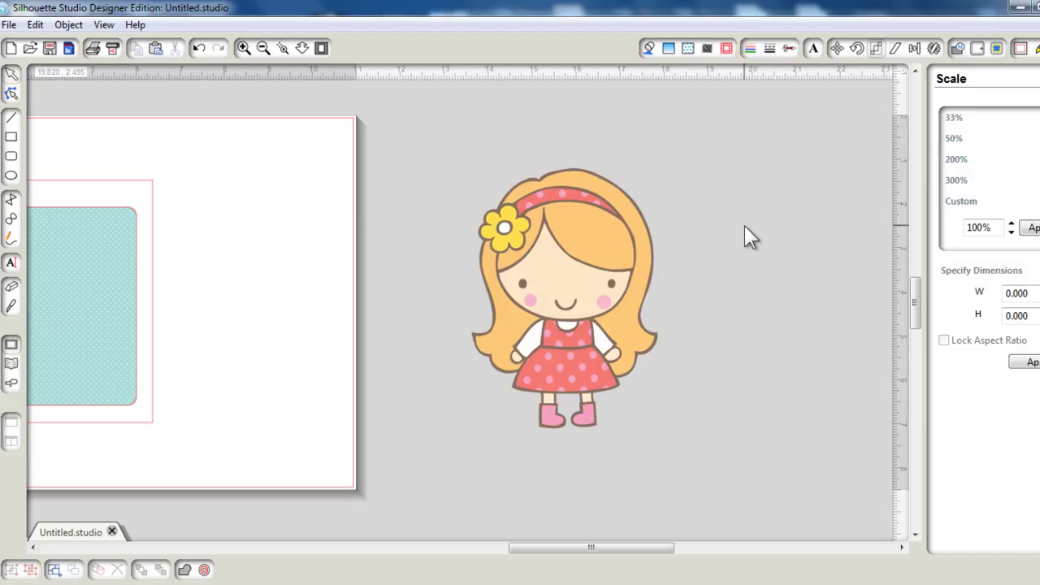
# Step: Mark a trace area around the girl image
pyautogui.click(997, 48)
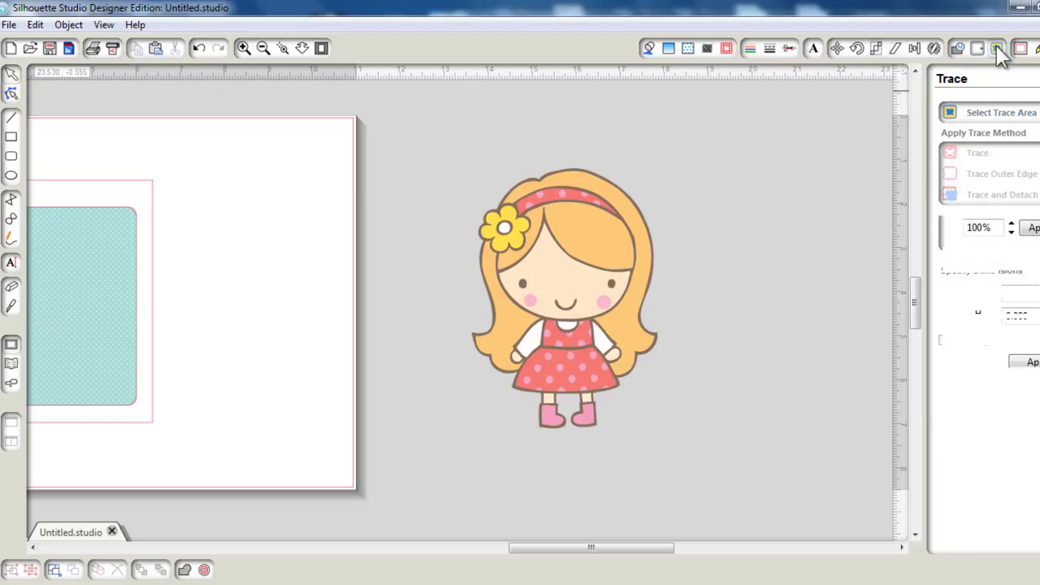
pyautogui.click(986, 112)
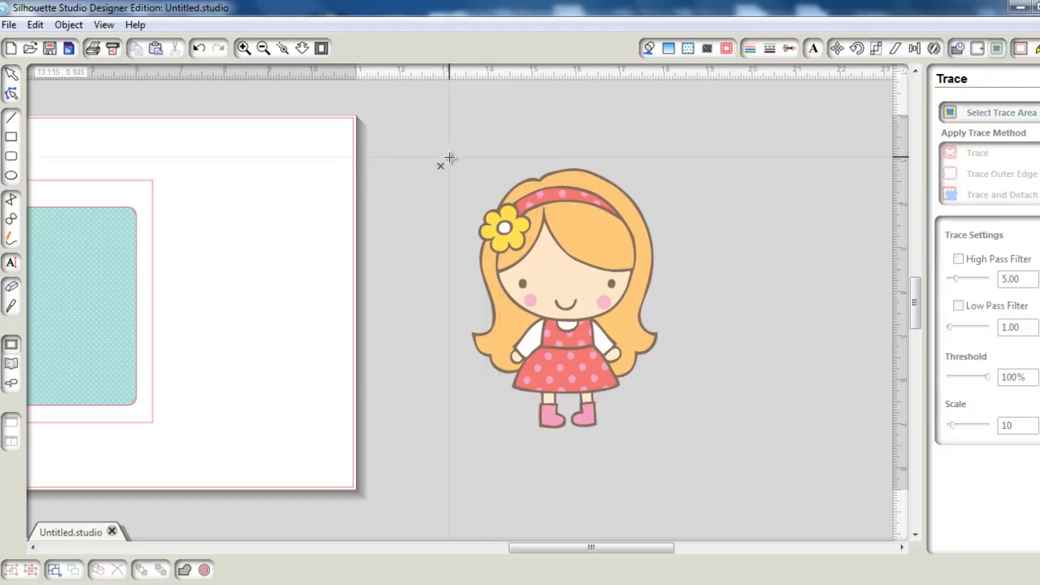
pyautogui.moveTo(450, 156)
pyautogui.mouseDown()
pyautogui.moveTo(601, 410)
pyautogui.moveTo(677, 443)
pyautogui.mouseUp()
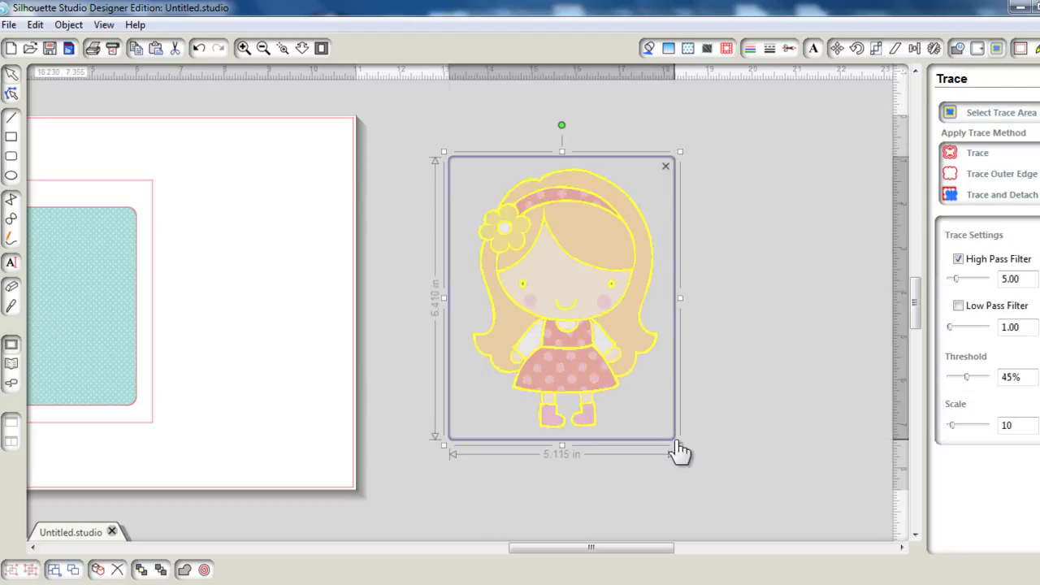
# Step: Turn off high pass filter, set threshold to 100%, and trace the girl's outer edge
pyautogui.click(959, 260)
pyautogui.moveTo(966, 378); pyautogui.dragTo(1014, 383)
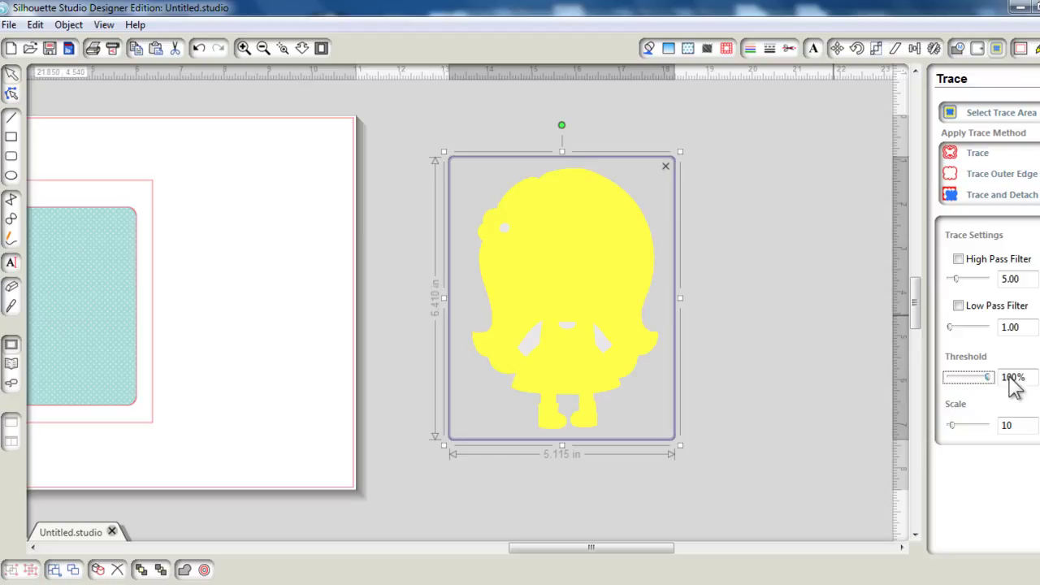
pyautogui.click(1006, 174)
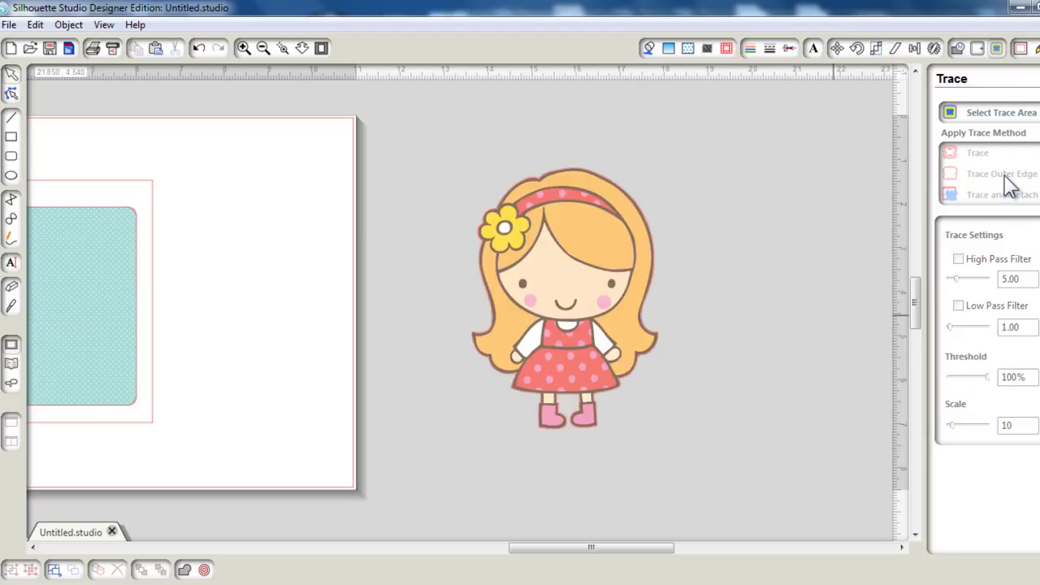
pyautogui.click(569, 179)
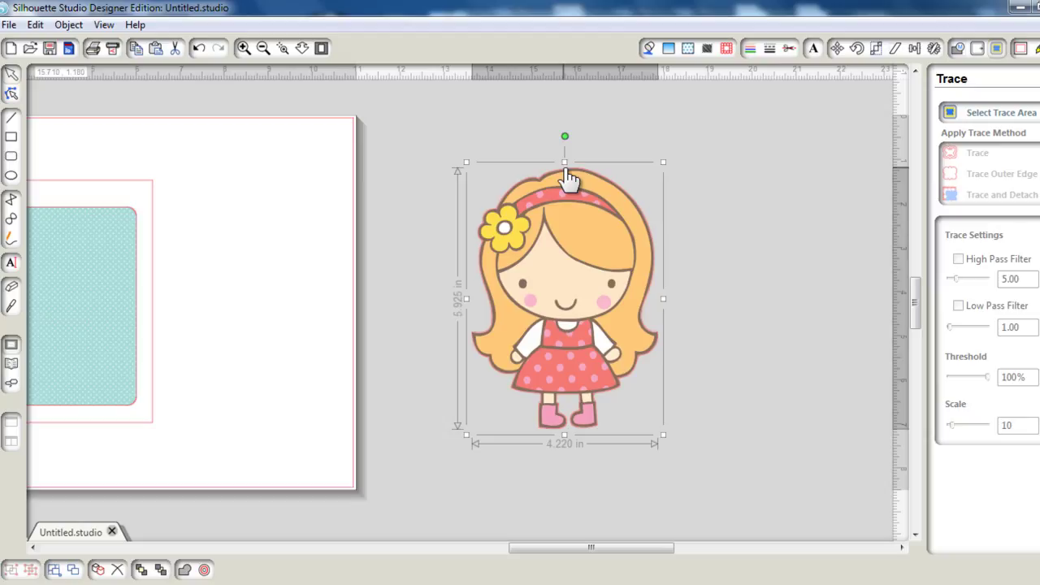
pyautogui.click(569, 179)
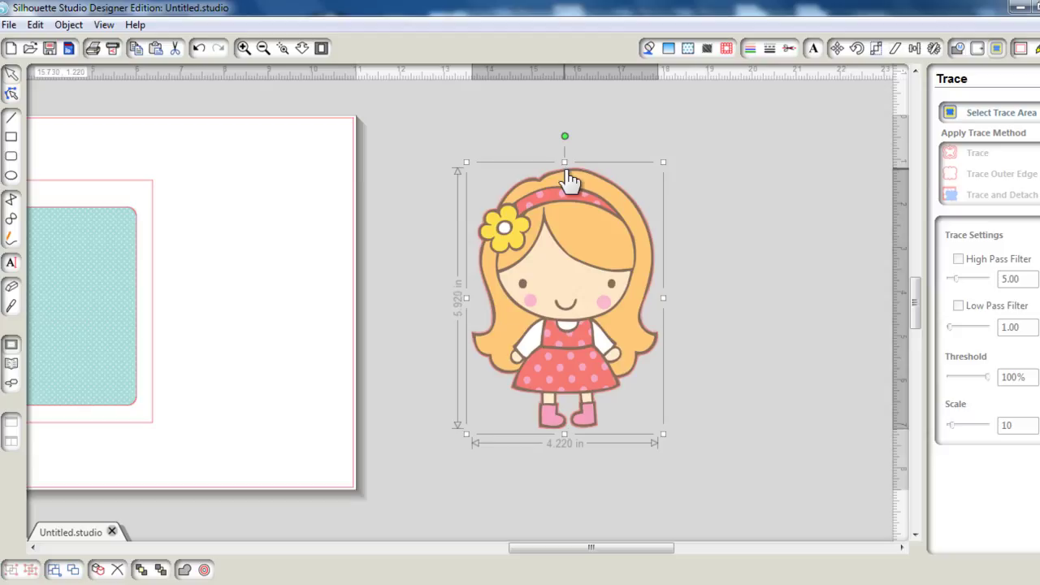
# Step: Add a 0.125 in offset outline around the traced girl
pyautogui.click(977, 50)
pyautogui.click(982, 119)
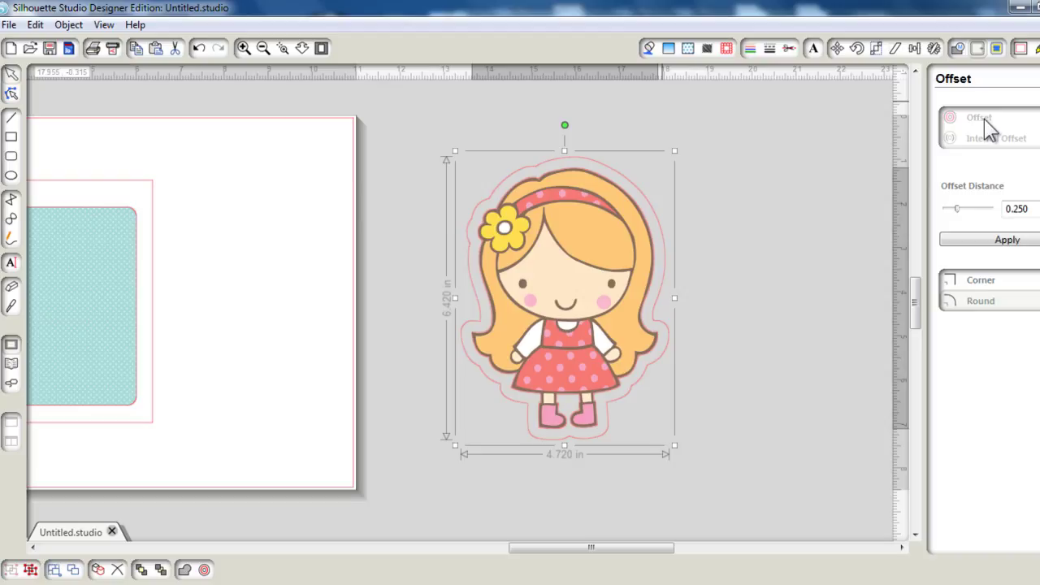
pyautogui.click(1015, 209)
pyautogui.write('1')
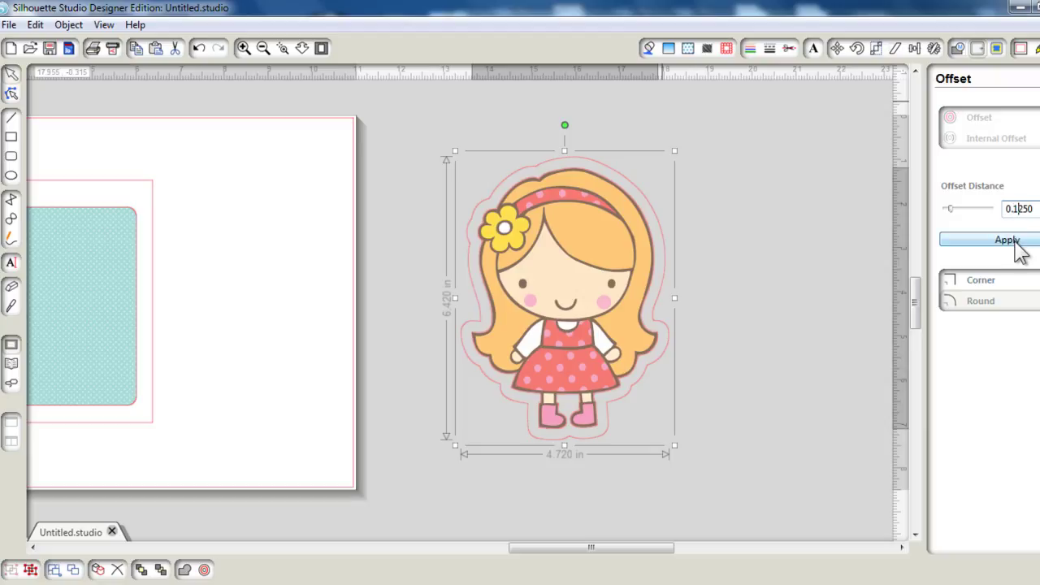
pyautogui.click(1014, 240)
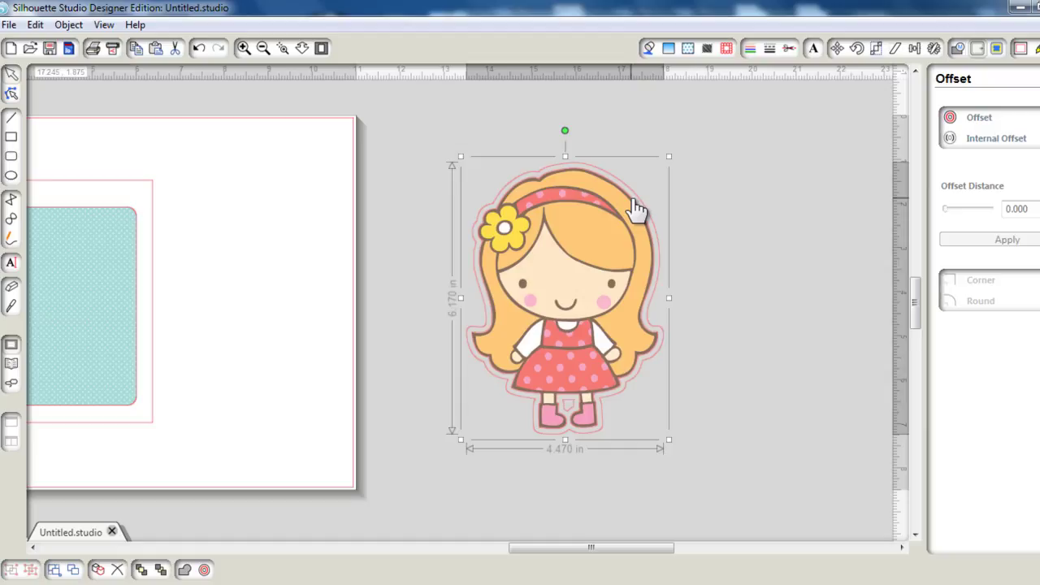
# Step: Fill the offset shape white and send it behind the girl
pyautogui.click(649, 48)
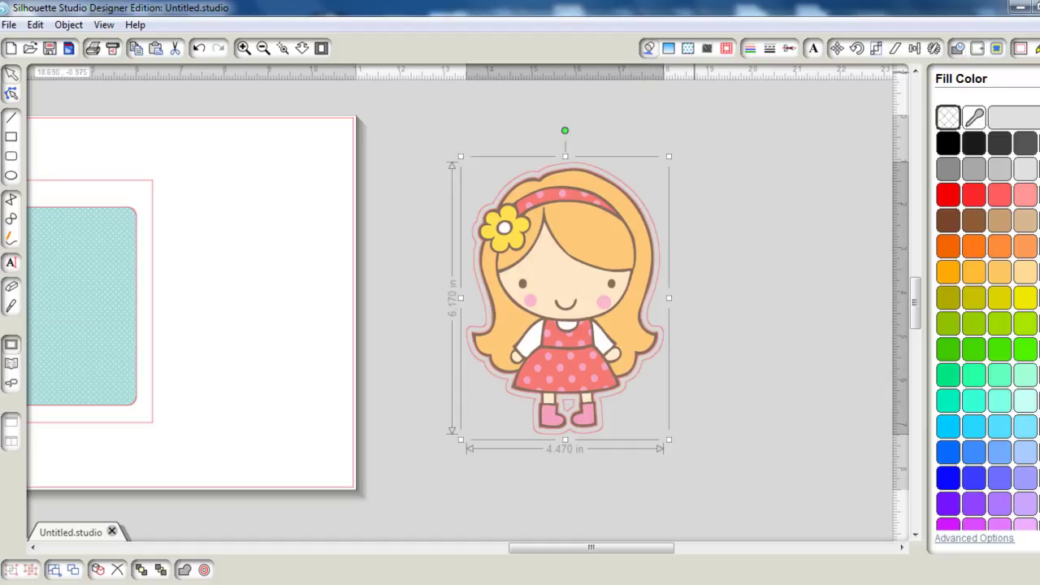
pyautogui.click(947, 117)
pyautogui.rightClick(595, 258)
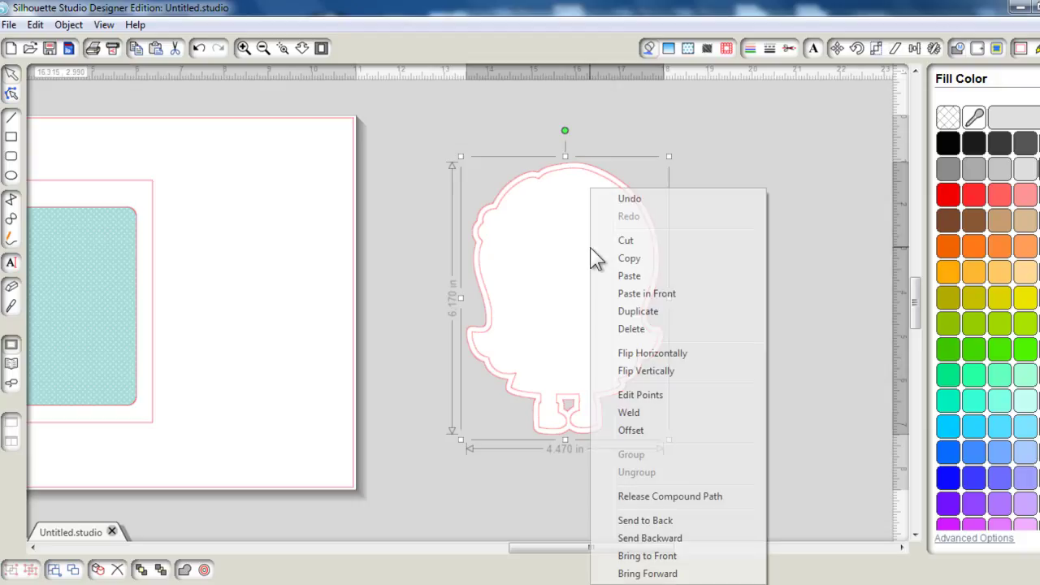
pyautogui.click(655, 523)
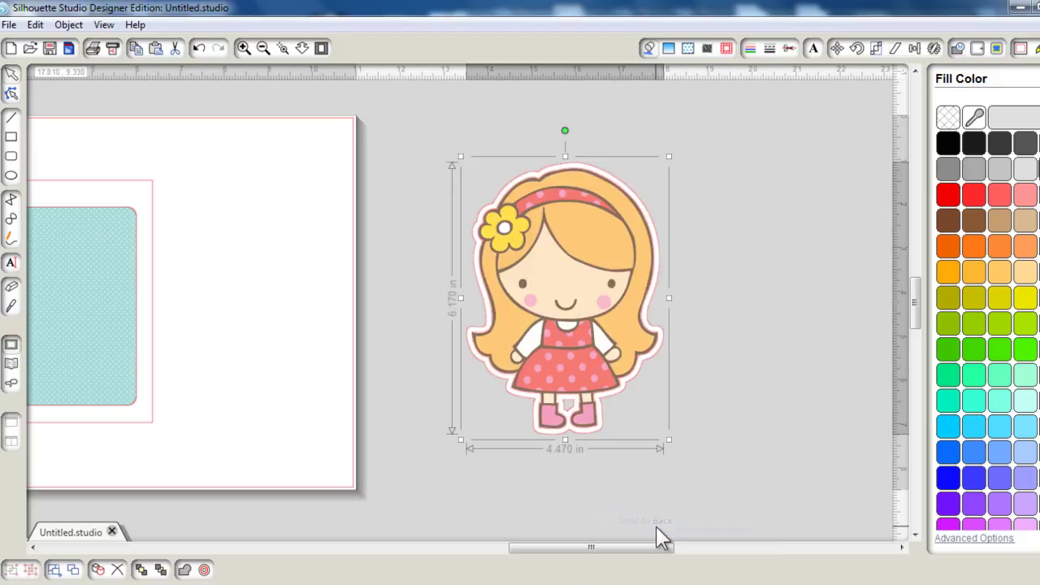
# Step: Select the girl with her white border and set the line colour to transparent
pyautogui.click(731, 314)
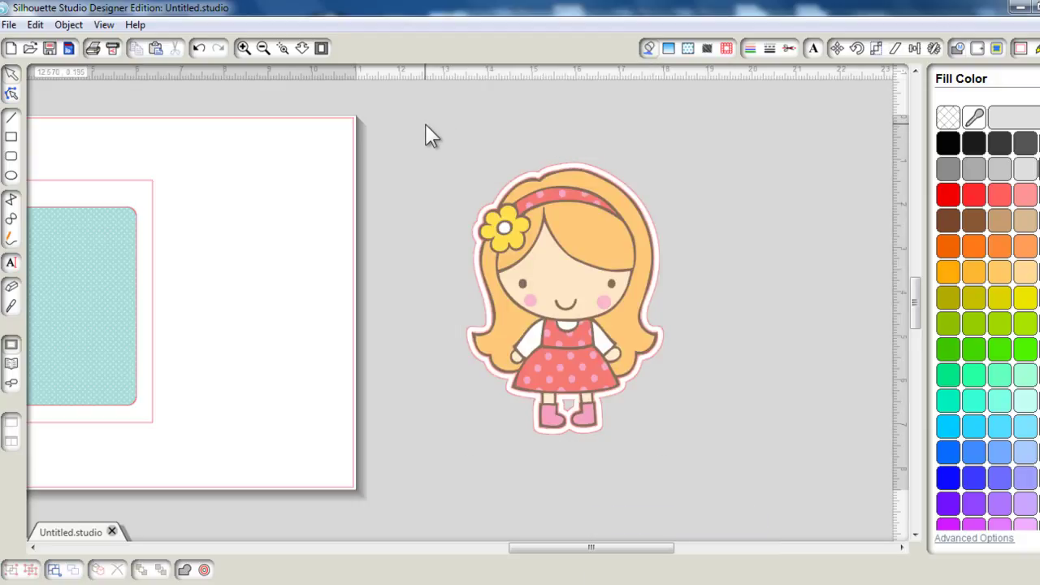
pyautogui.moveTo(431, 135); pyautogui.dragTo(720, 464)
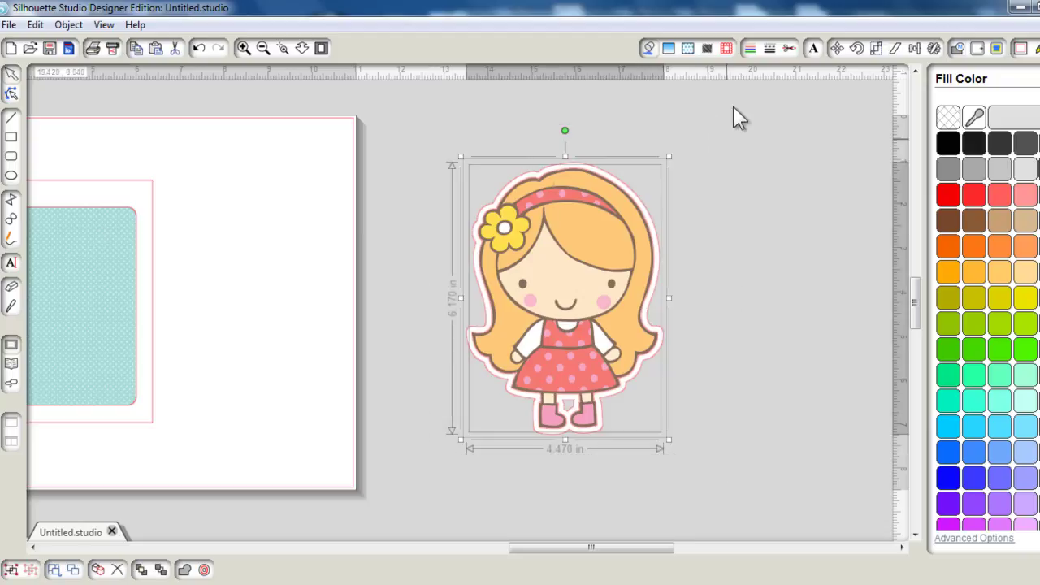
pyautogui.click(750, 51)
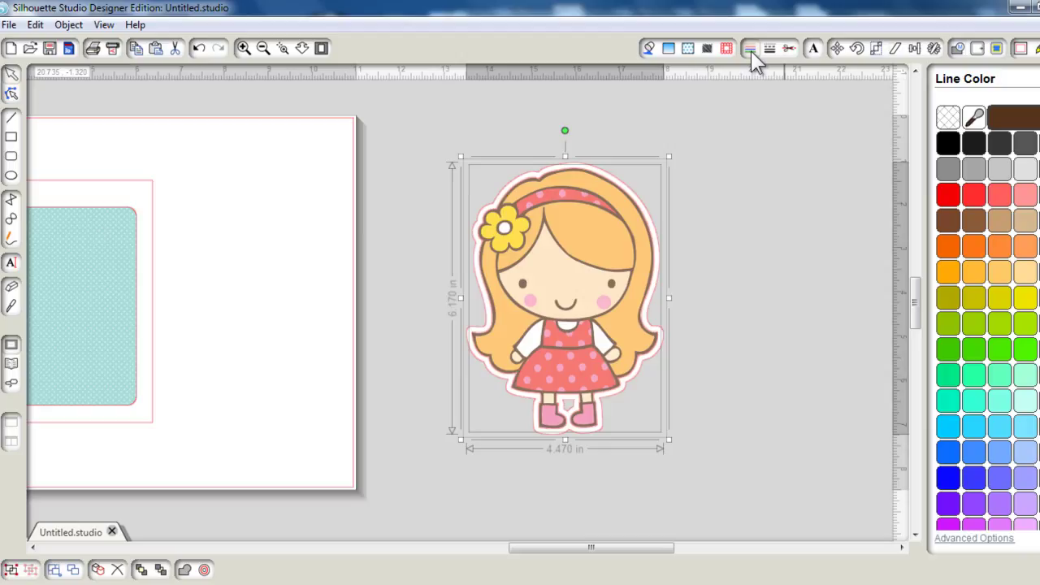
pyautogui.click(948, 118)
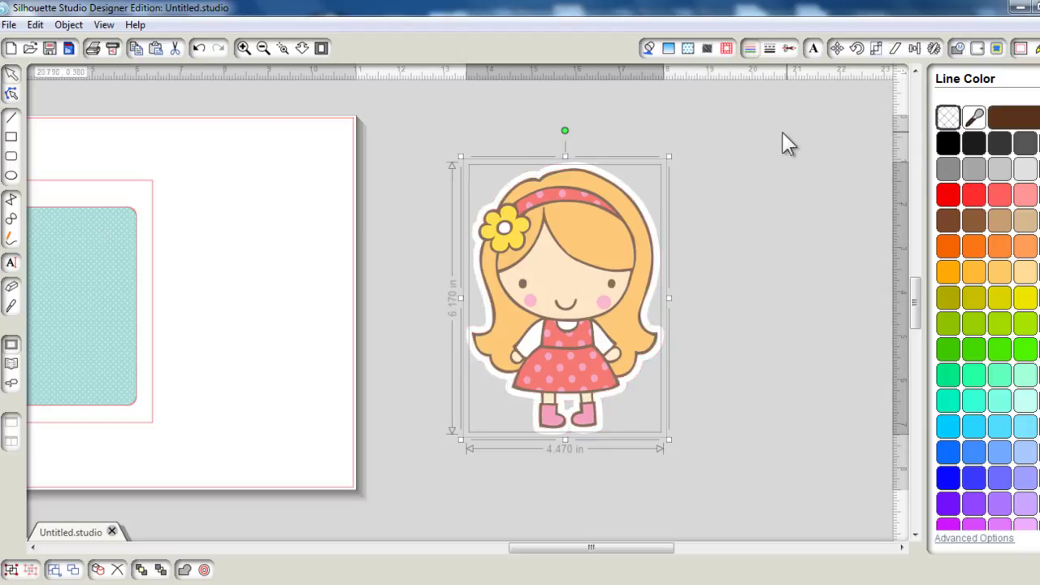
# Step: Group the girl with her white border and drag the group onto the page beside the teal card
pyautogui.hotkey('ctrl', 'g')
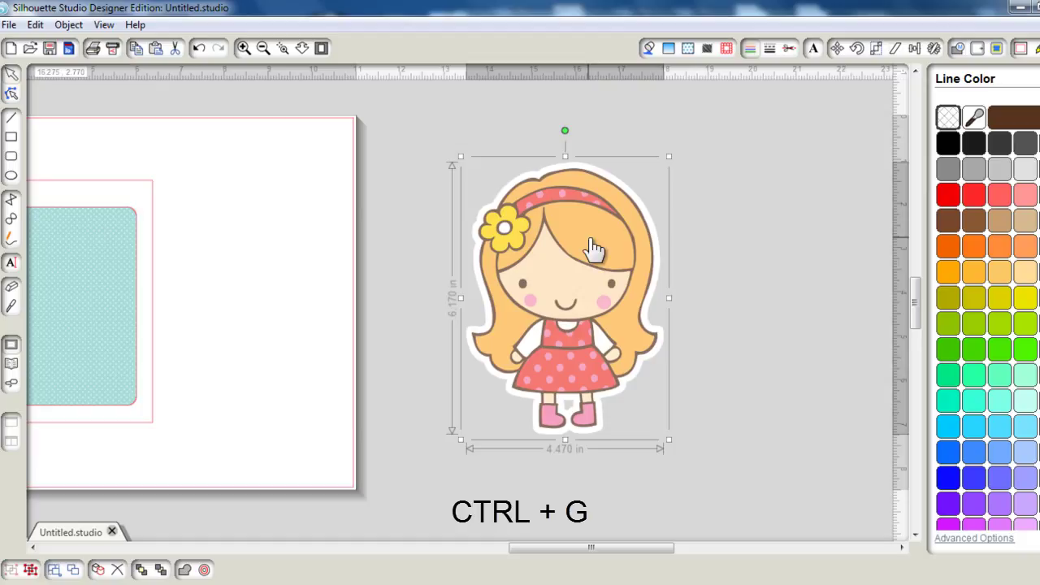
pyautogui.moveTo(594, 249); pyautogui.dragTo(433, 252)
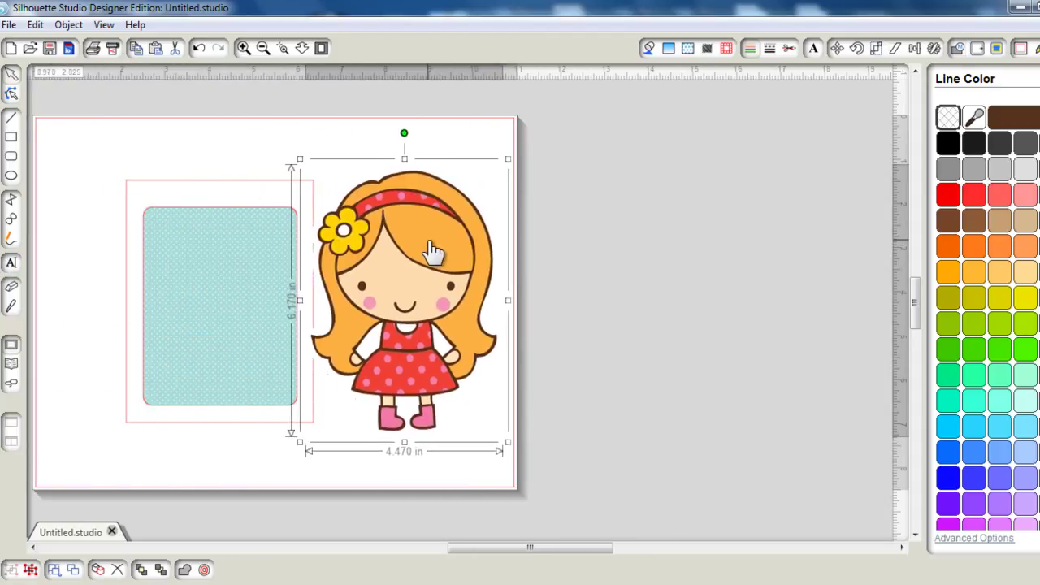
pyautogui.click(876, 49)
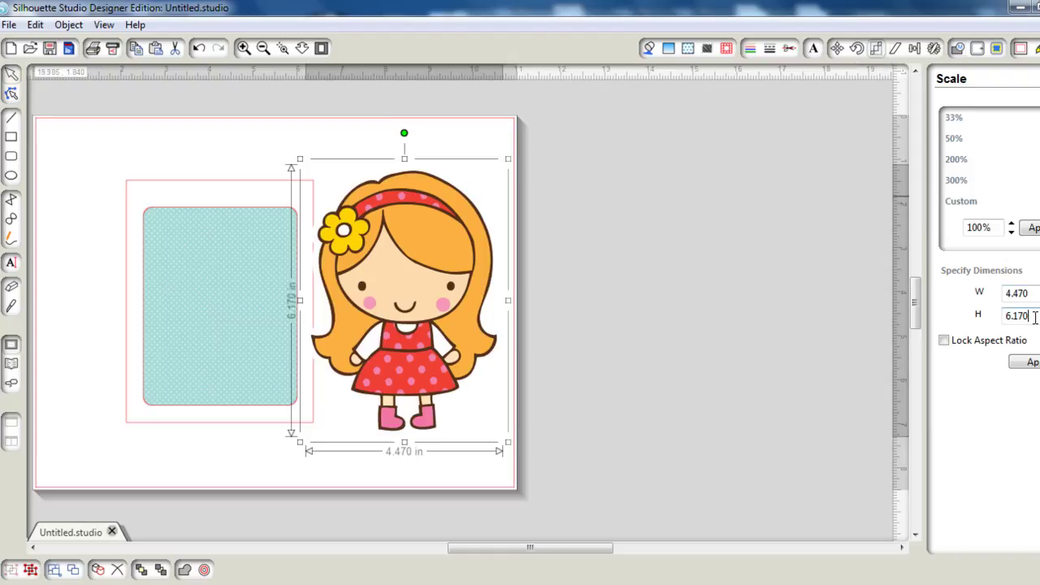
# Step: Scale the girl to 4 in tall with locked proportions (2.900 × 4.000 in) and place her on the teal card
pyautogui.moveTo(1032, 313); pyautogui.dragTo(979, 319)
pyautogui.write('4')
pyautogui.click(946, 345)
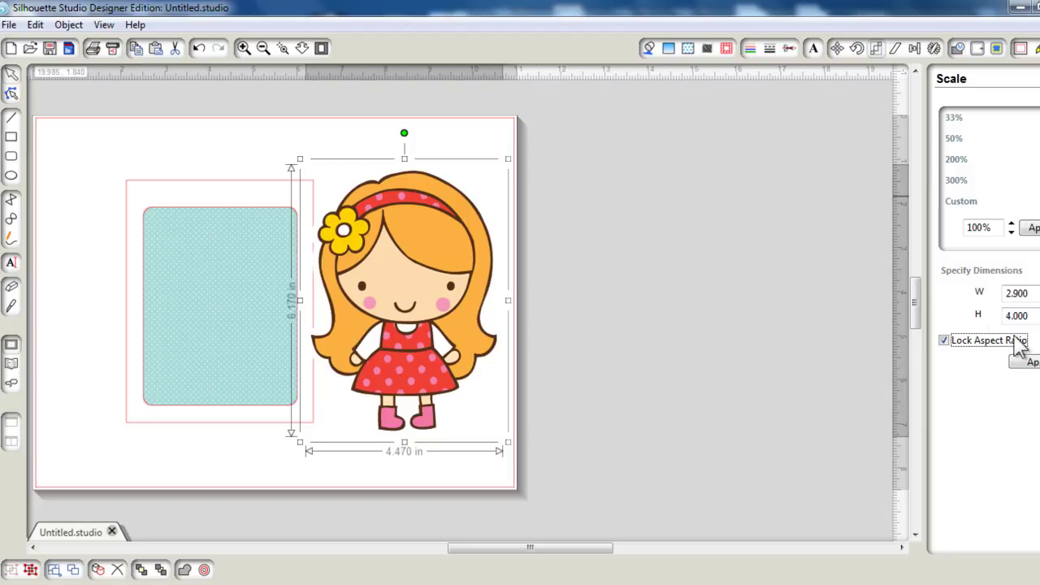
pyautogui.click(1028, 362)
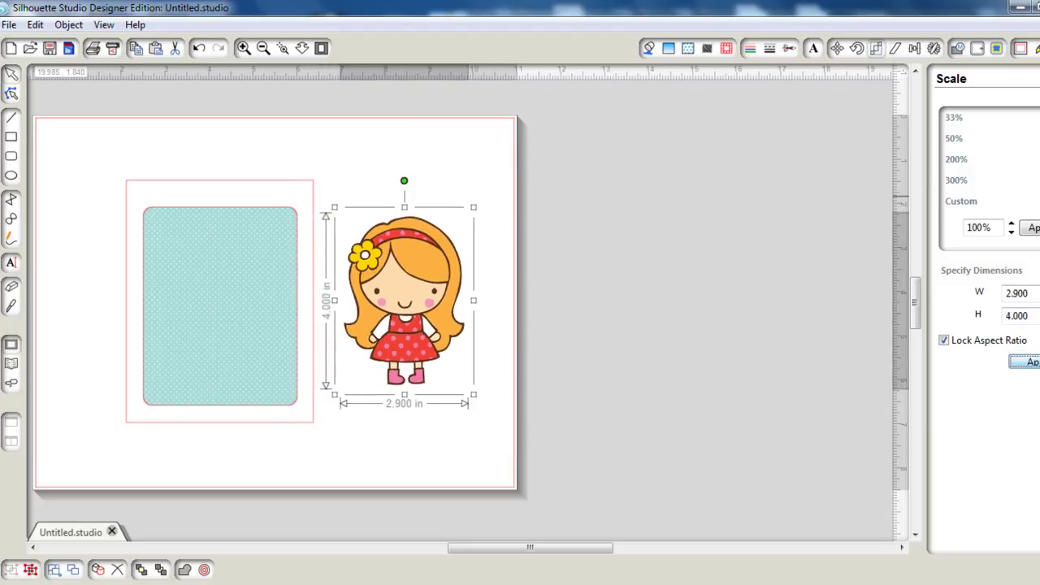
pyautogui.moveTo(425, 276); pyautogui.dragTo(245, 290)
pyautogui.click(429, 329)
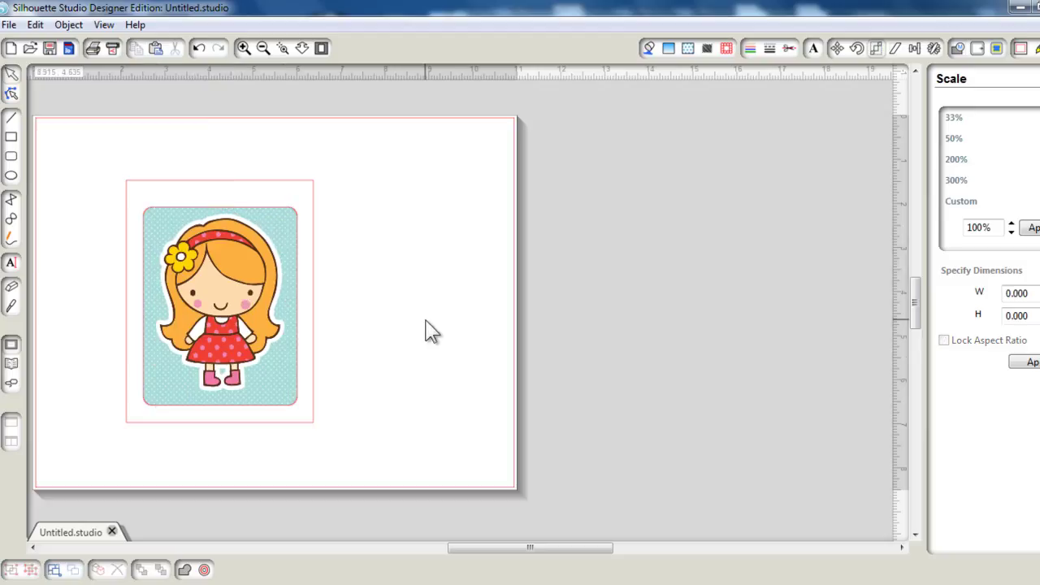
# Step: Give the teal card a dashed line style with increased line thickness
pyautogui.click(299, 250)
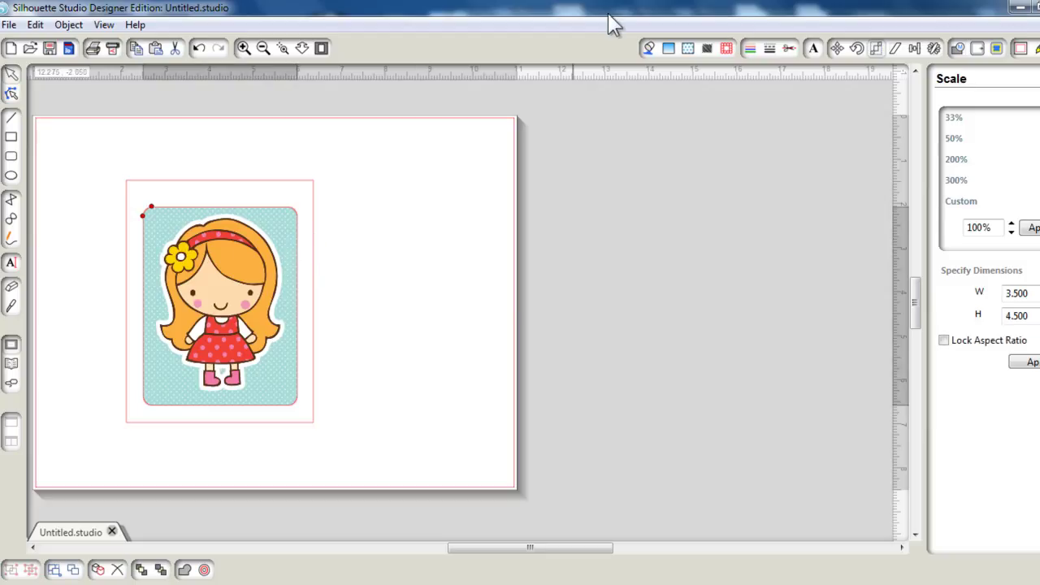
pyautogui.click(769, 50)
pyautogui.click(1022, 178)
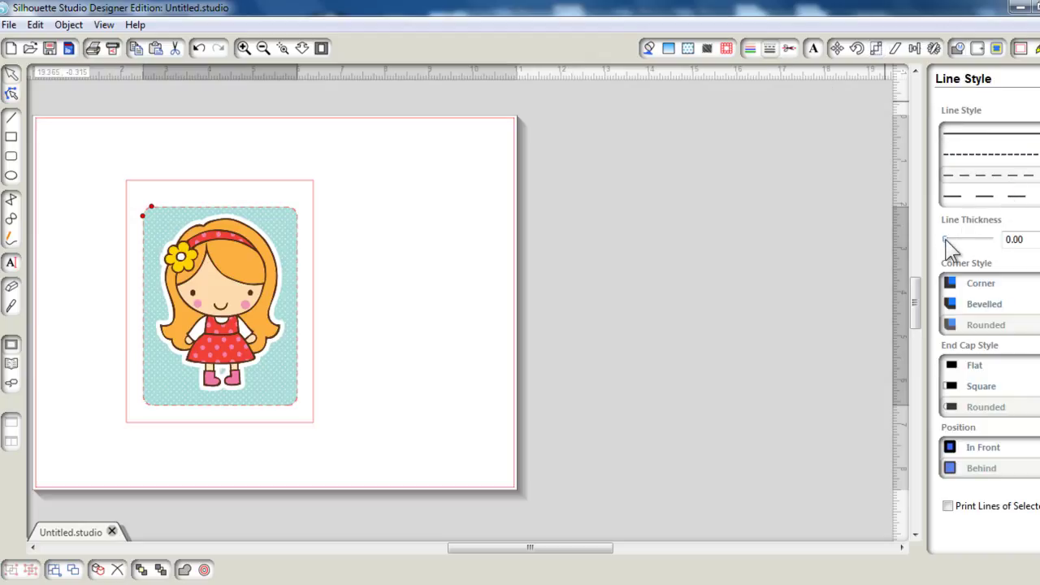
pyautogui.moveTo(945, 238)
pyautogui.mouseDown()
pyautogui.moveTo(957, 250)
pyautogui.moveTo(955, 238)
pyautogui.mouseUp()
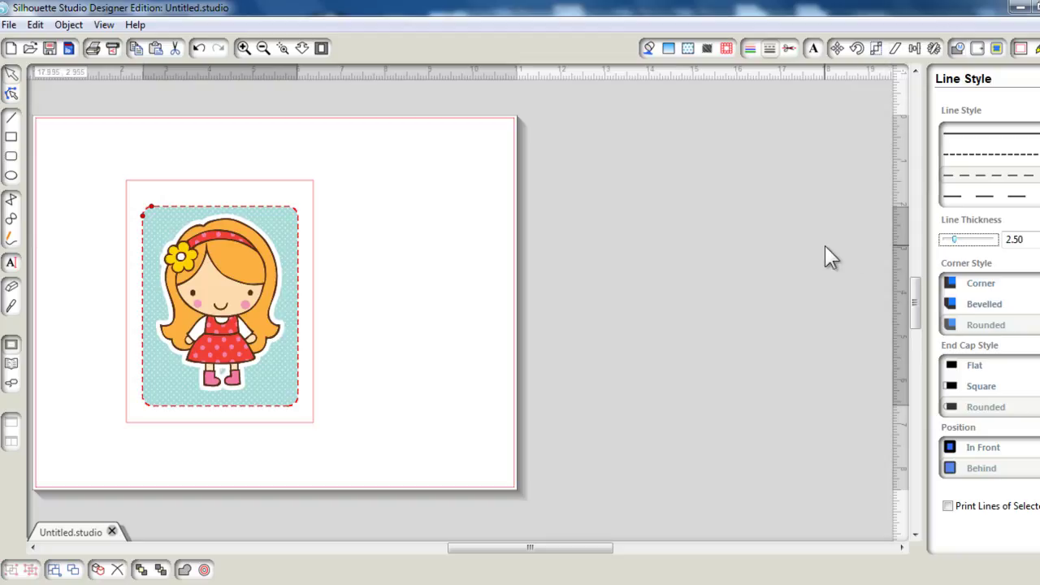
# Step: Recolour the dashed outline dark brown, sampled from the girl's hair outline
pyautogui.click(755, 50)
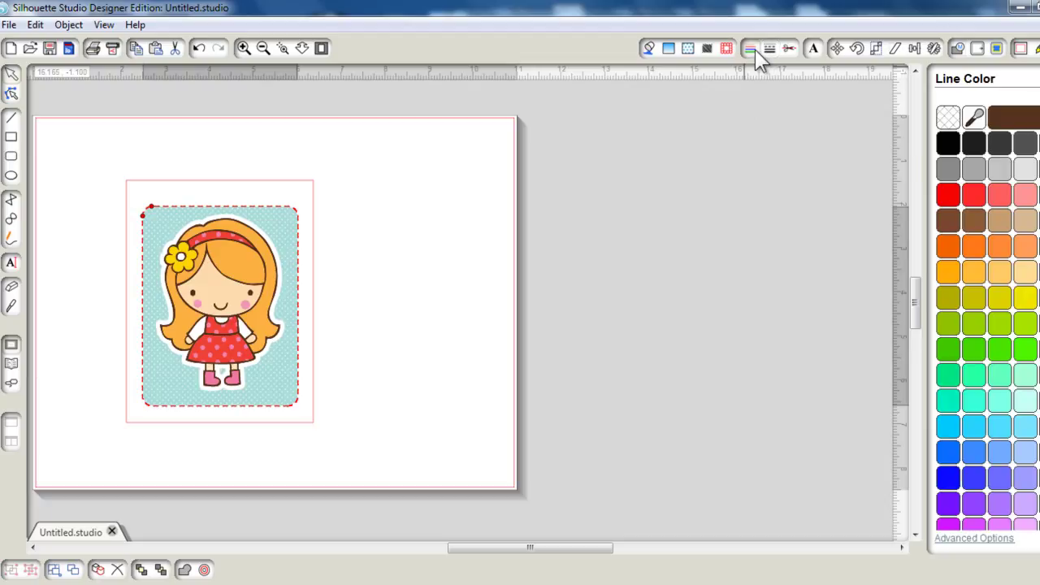
pyautogui.click(973, 122)
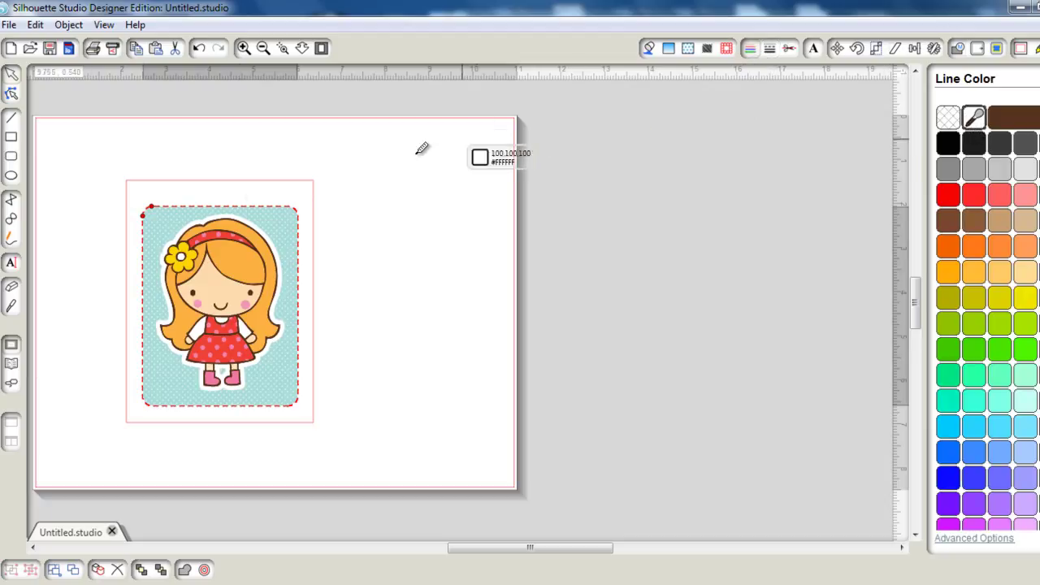
pyautogui.click(208, 221)
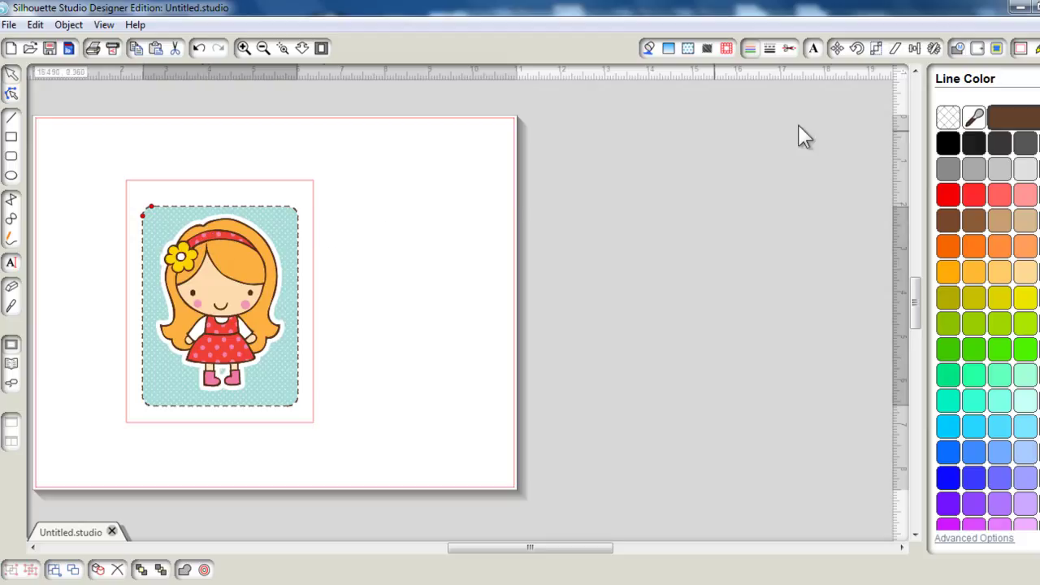
pyautogui.click(974, 118)
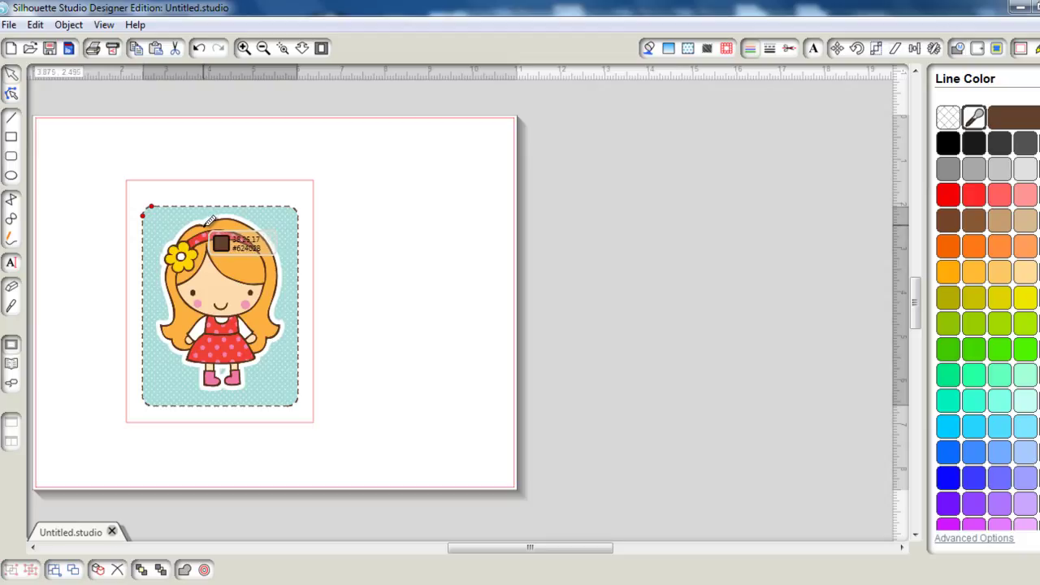
pyautogui.click(207, 225)
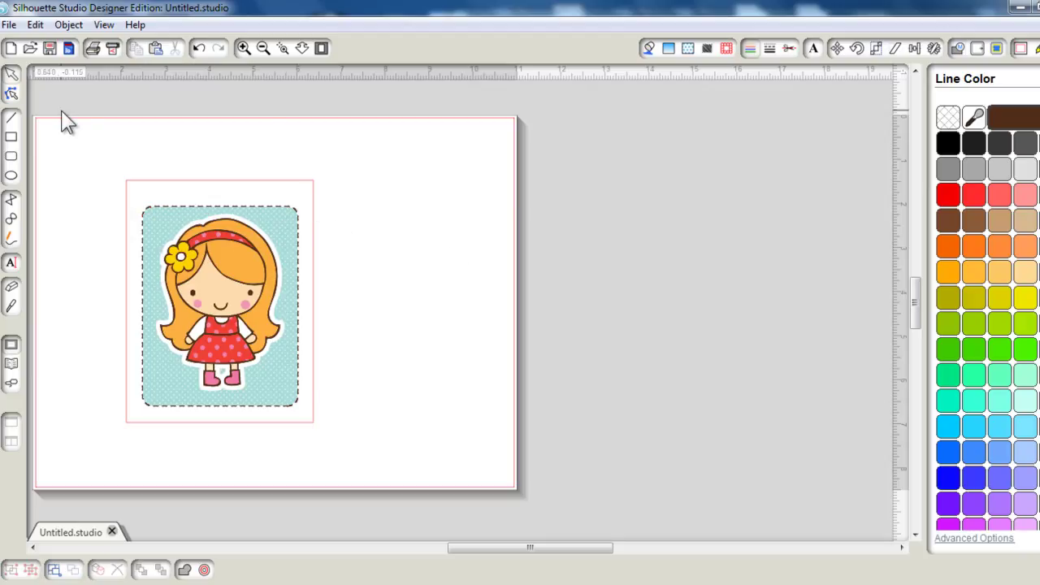
# Step: Select the card and girl together and centre them on each other
pyautogui.moveTo(83, 151); pyautogui.dragTo(406, 480)
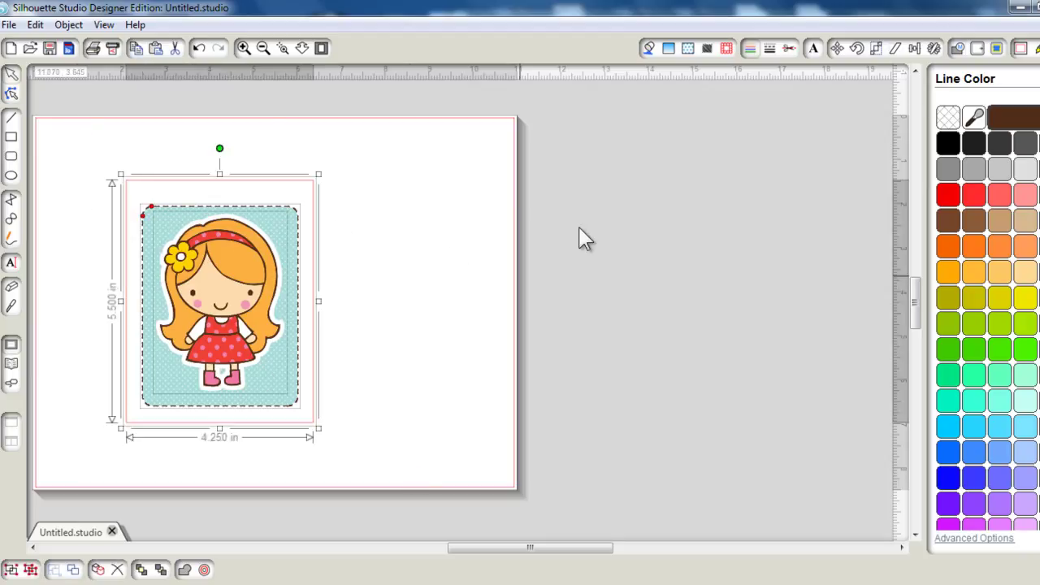
pyautogui.click(913, 49)
pyautogui.click(997, 119)
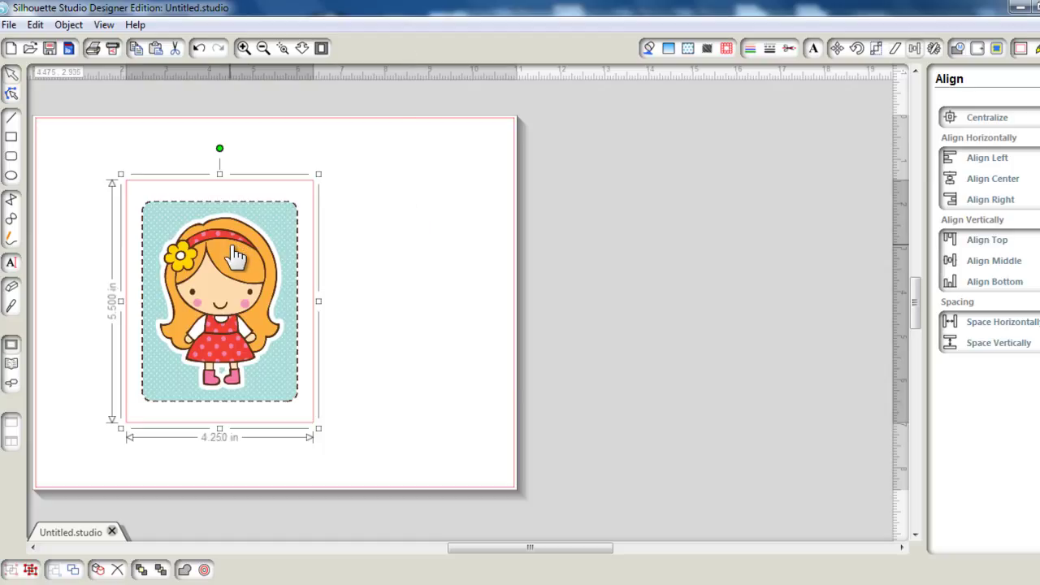
# Step: Move the assembled card into the right half of the page and reselect it
pyautogui.moveTo(239, 268); pyautogui.dragTo(394, 256)
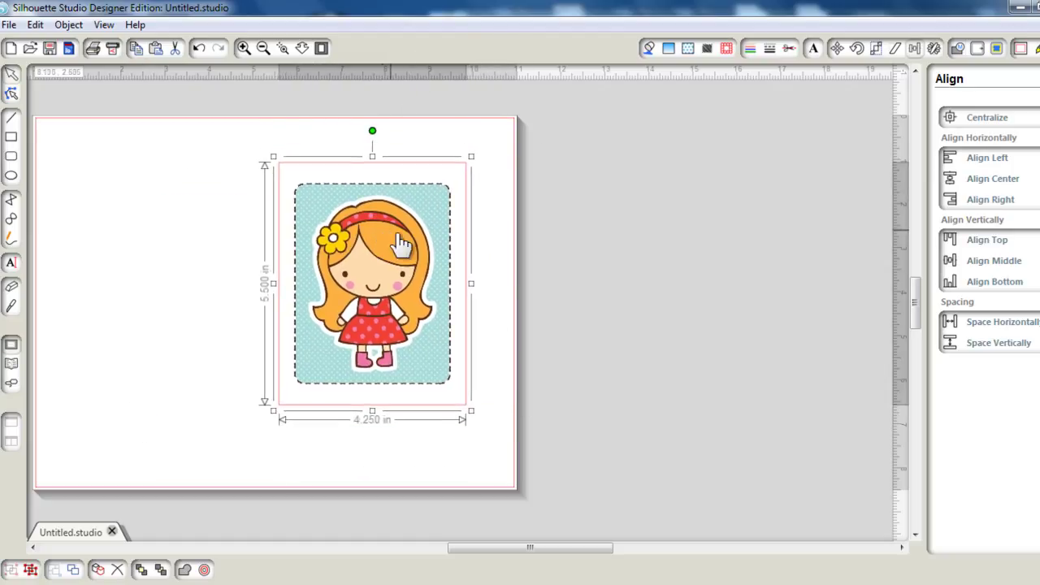
pyautogui.click(622, 284)
pyautogui.moveTo(524, 551); pyautogui.dragTo(479, 551)
pyautogui.click(509, 242)
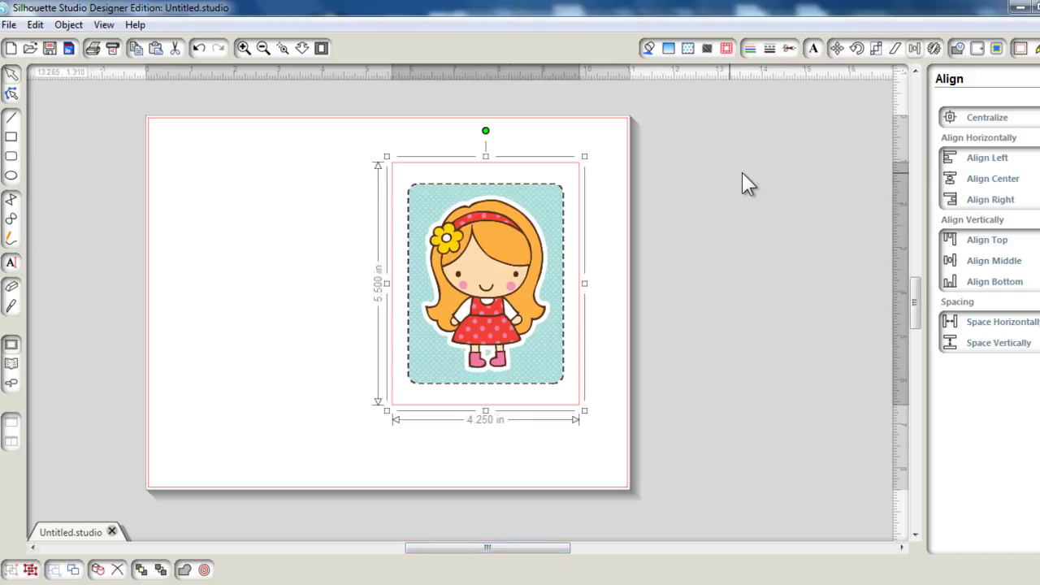
# Step: Rotate the girl card 90° counterclockwise and place it at the page's top right
pyautogui.click(856, 48)
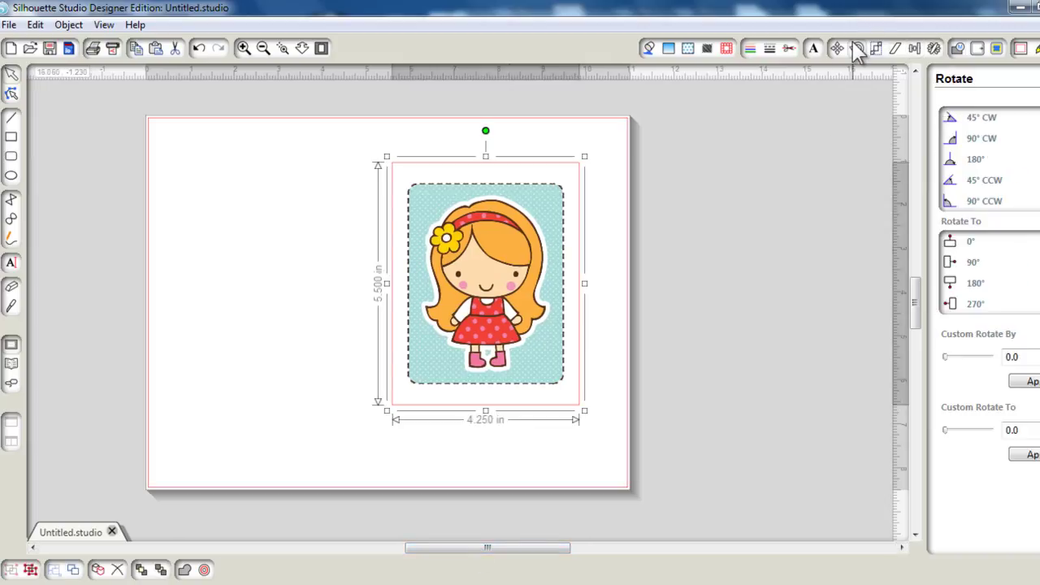
pyautogui.click(985, 200)
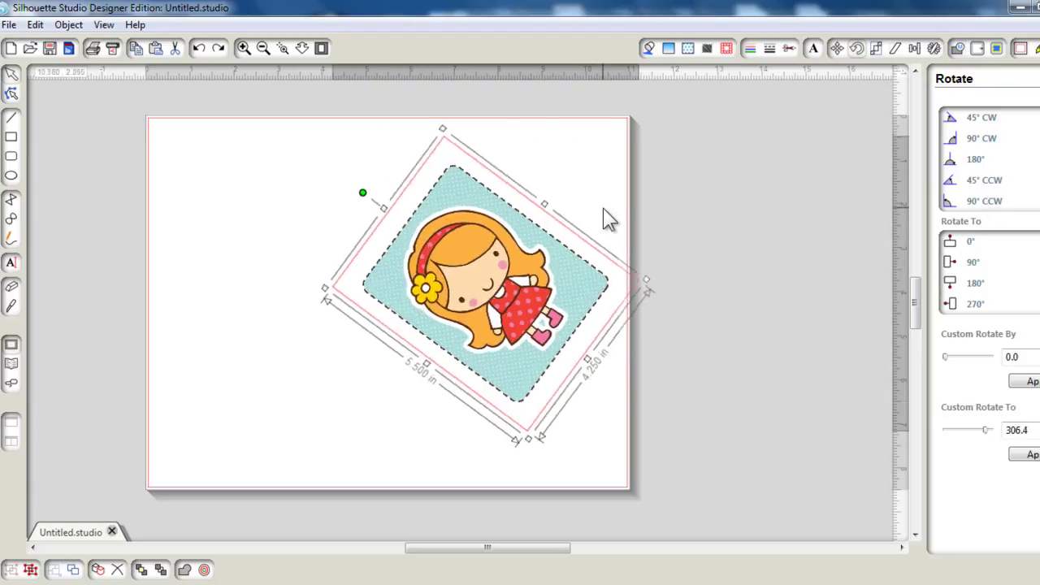
pyautogui.moveTo(469, 244); pyautogui.dragTo(466, 236)
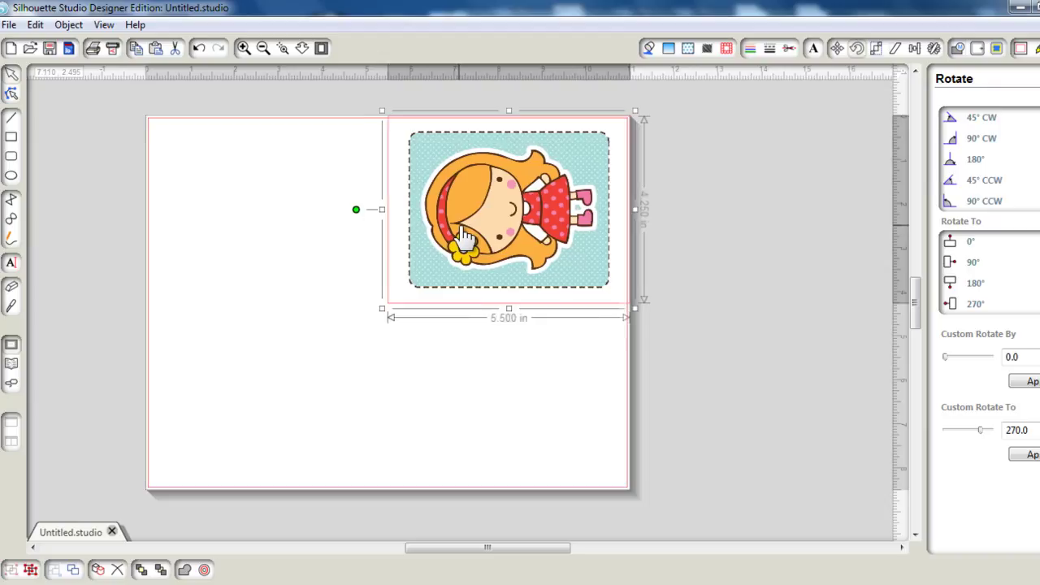
pyautogui.click(638, 256)
pyautogui.moveTo(545, 244); pyautogui.dragTo(544, 242)
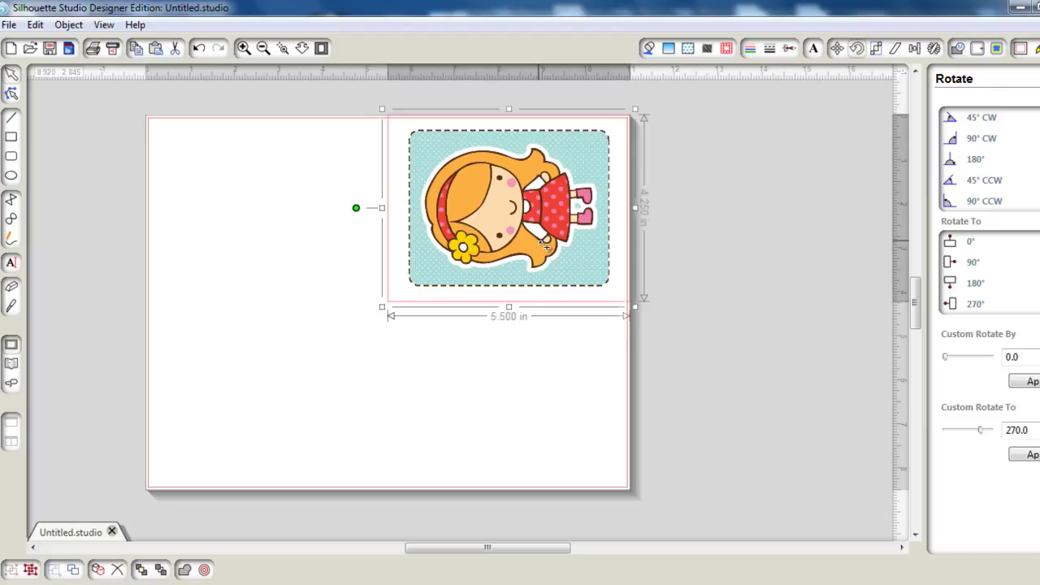
# Step: Duplicate the card to the left half, align both cards' tops, then zoom in
pyautogui.hotkey('ctrl', 'd')
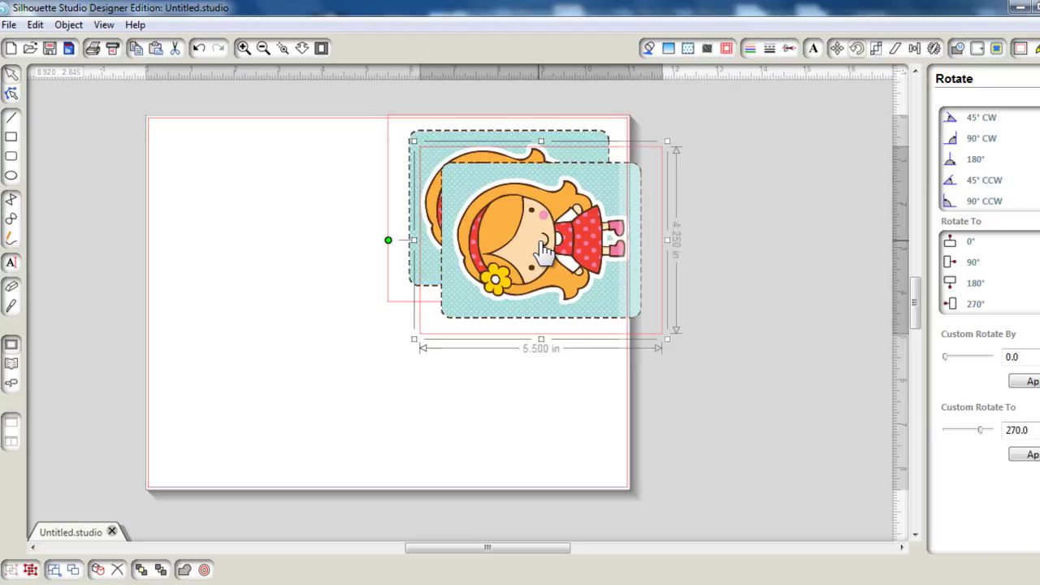
pyautogui.moveTo(544, 244); pyautogui.dragTo(268, 218)
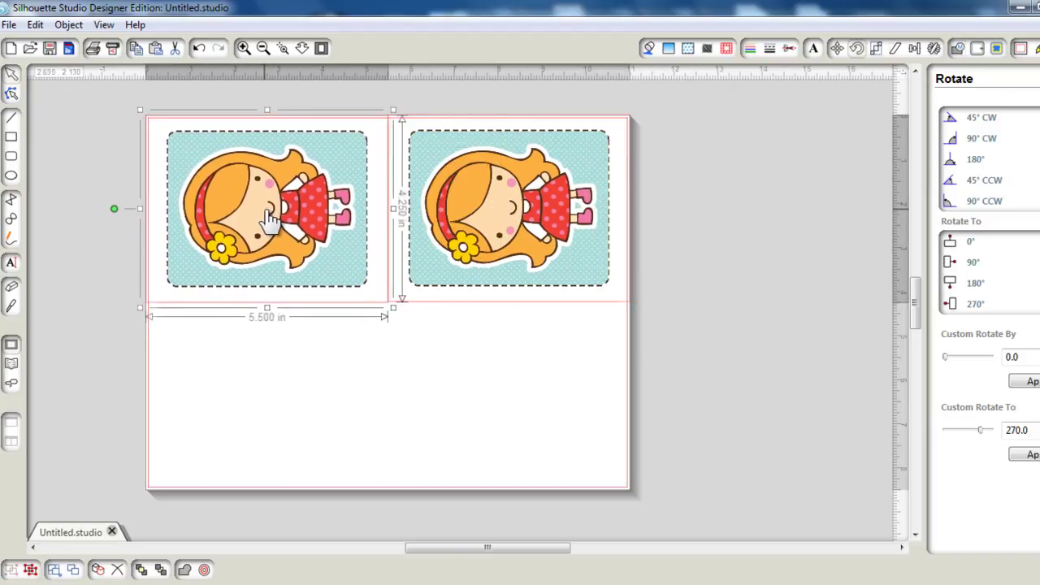
pyautogui.click(441, 369)
pyautogui.moveTo(101, 110); pyautogui.dragTo(658, 328)
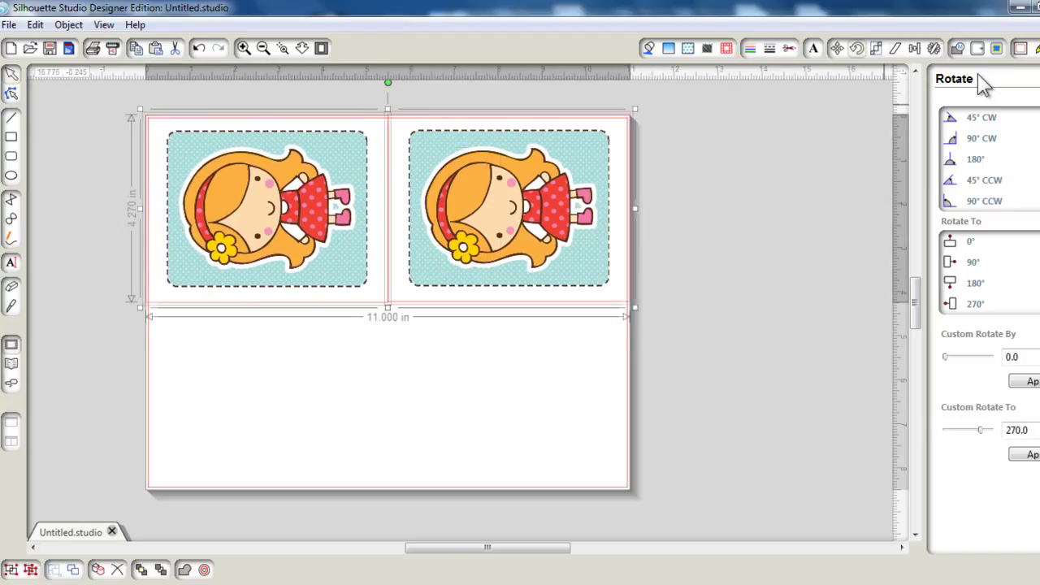
pyautogui.click(915, 51)
pyautogui.click(986, 243)
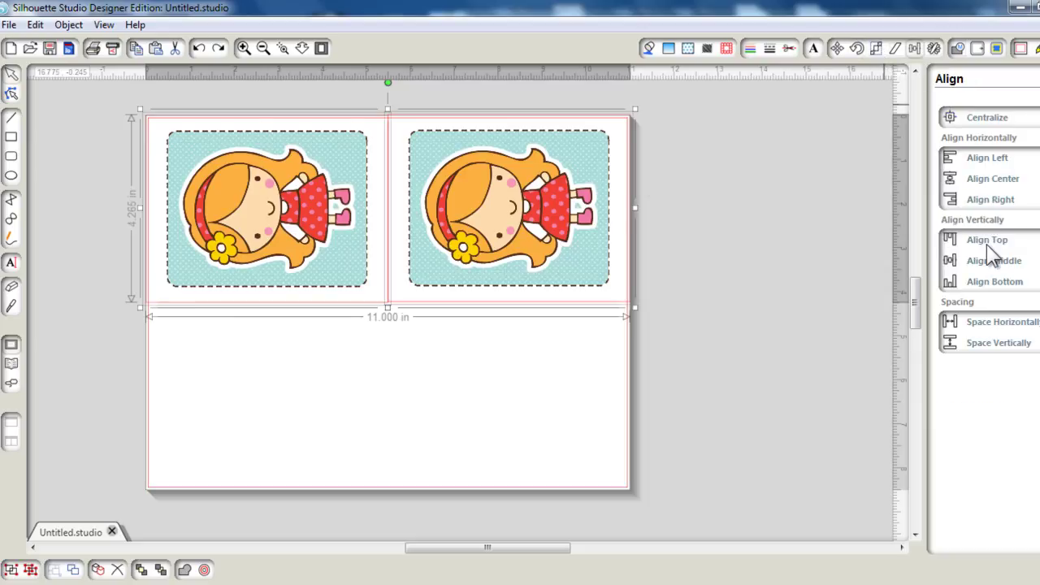
pyautogui.click(769, 197)
pyautogui.click(243, 49)
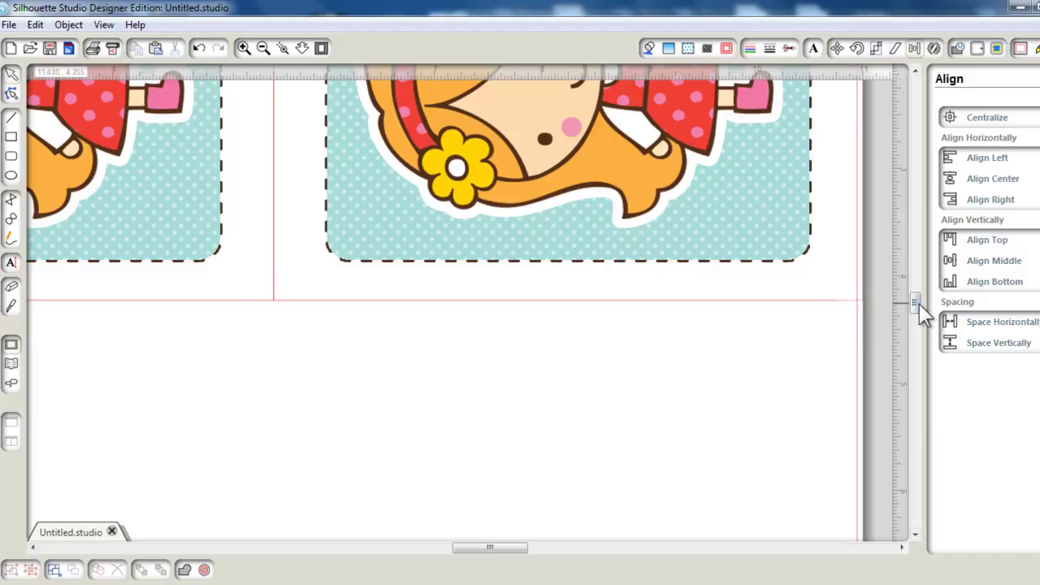
pyautogui.moveTo(919, 307); pyautogui.dragTo(913, 260)
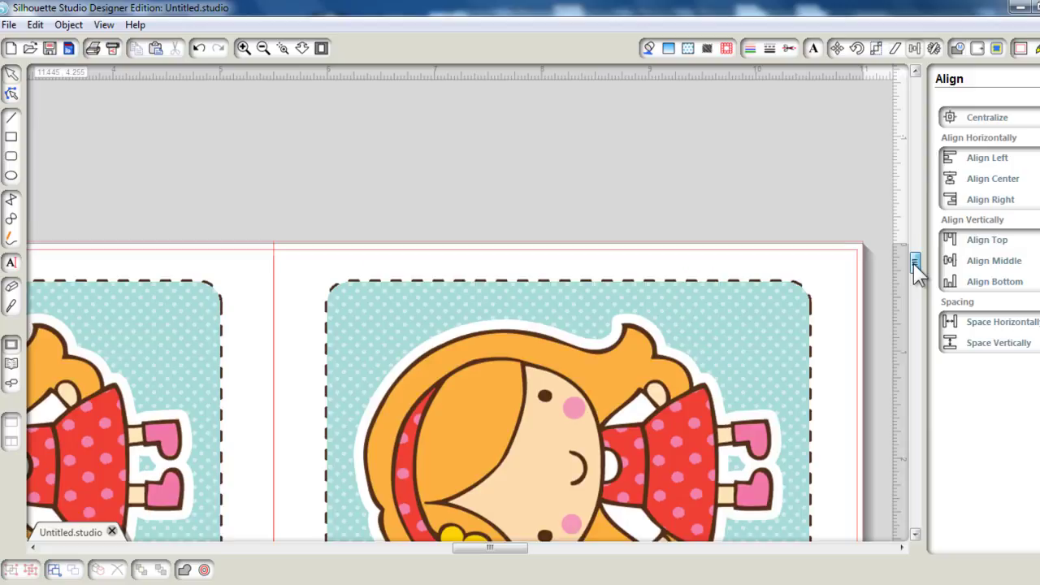
pyautogui.moveTo(913, 263); pyautogui.dragTo(906, 281)
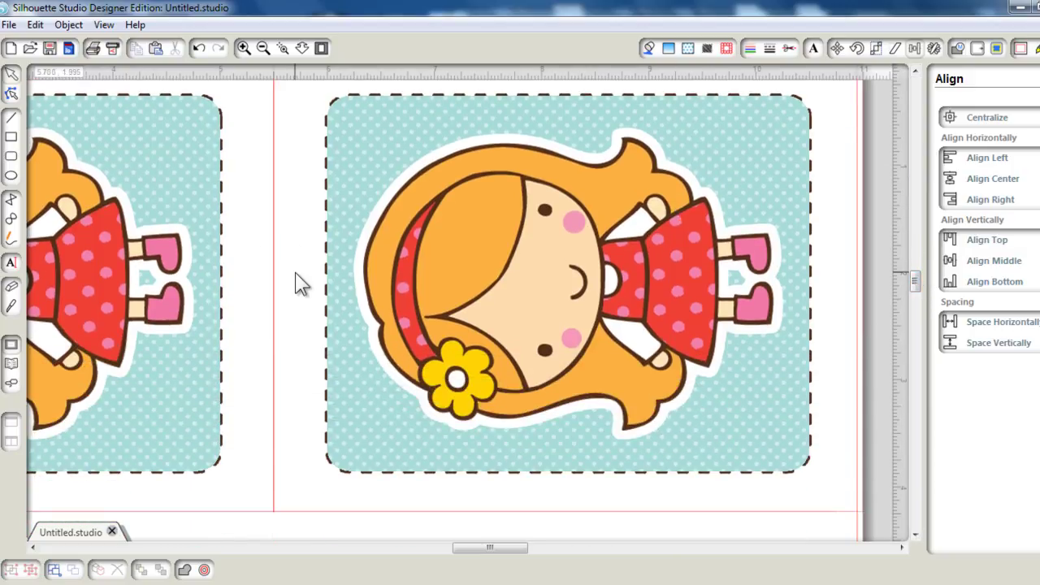
pyautogui.moveTo(913, 275); pyautogui.dragTo(916, 264)
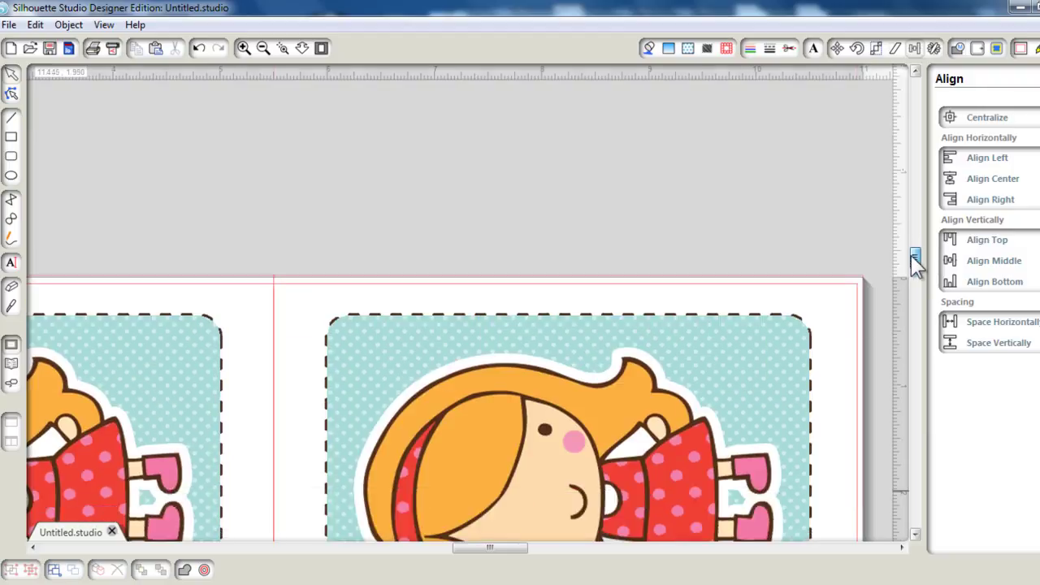
pyautogui.click(542, 293)
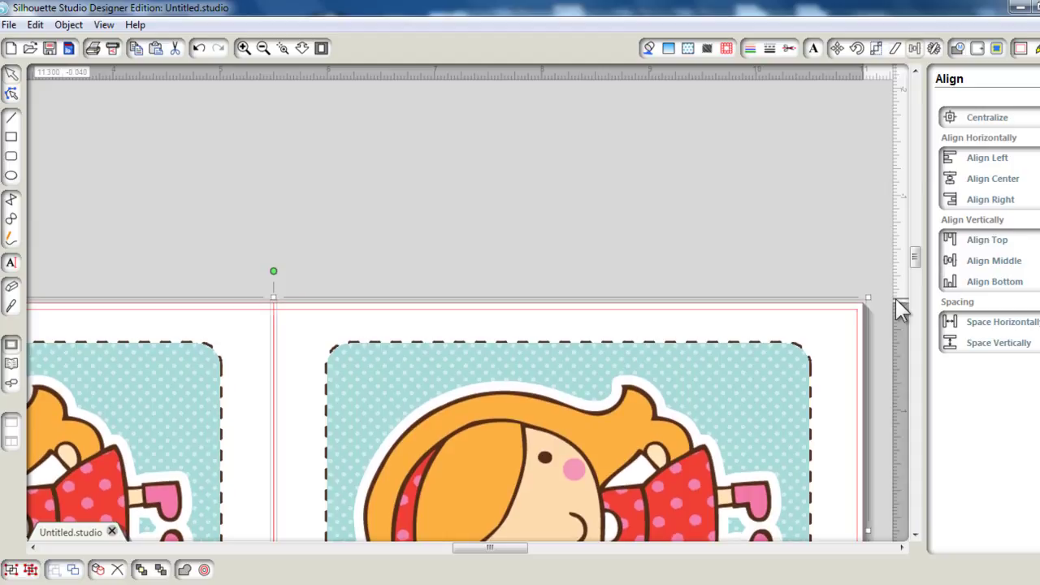
pyautogui.moveTo(471, 548); pyautogui.dragTo(416, 553)
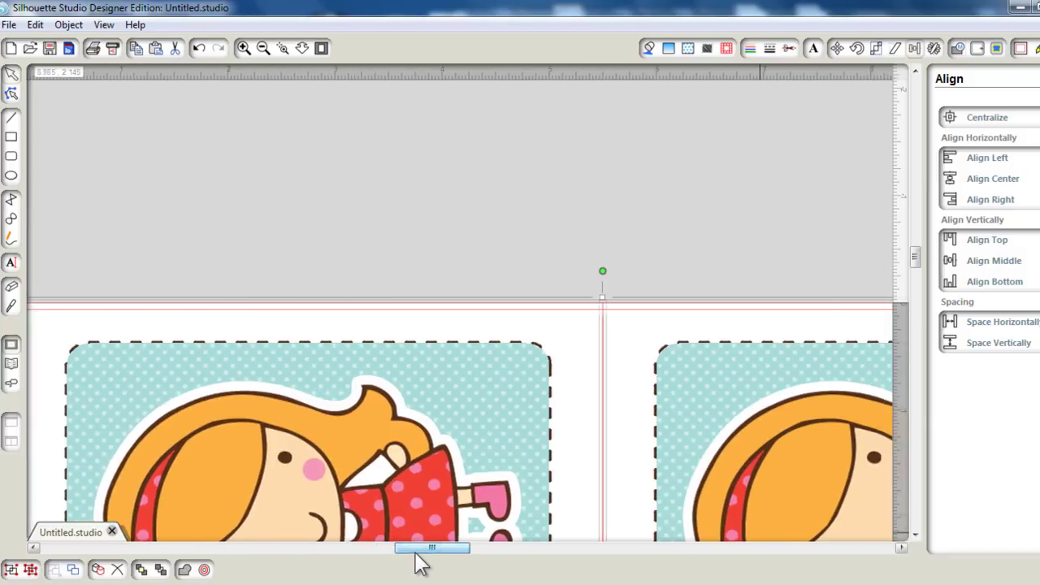
pyautogui.click(448, 225)
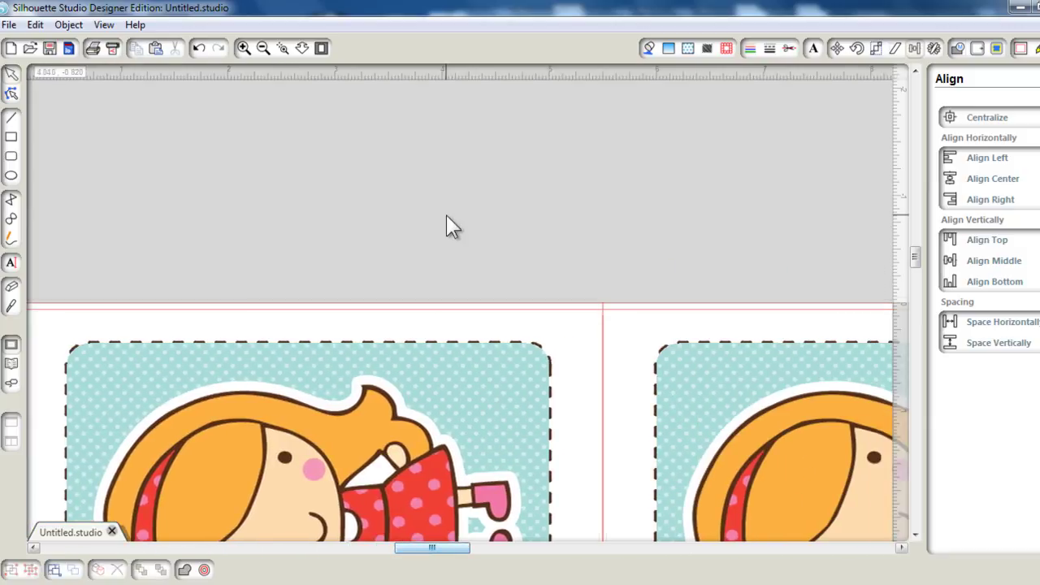
pyautogui.click(263, 50)
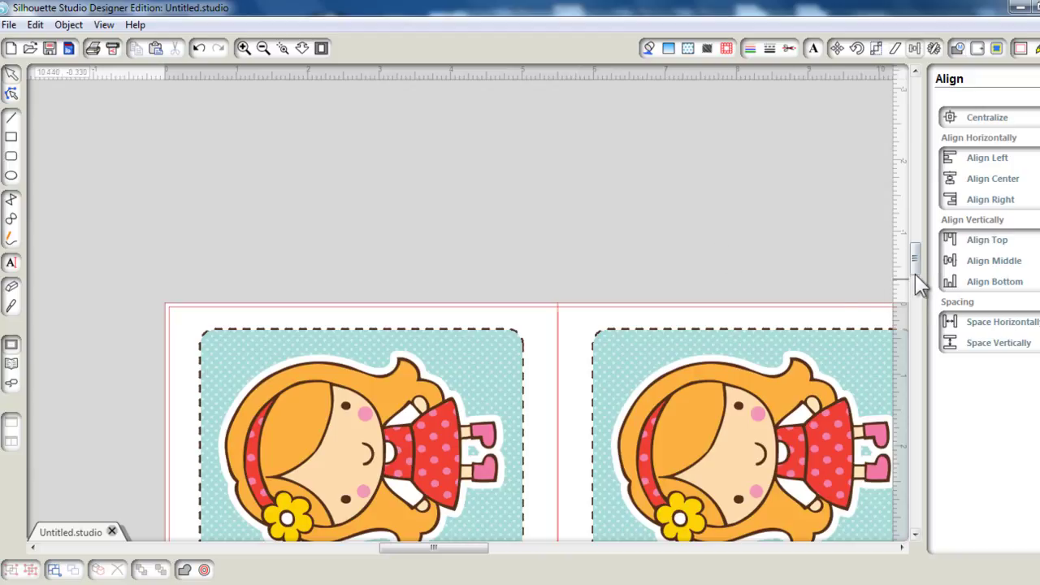
pyautogui.moveTo(915, 268); pyautogui.dragTo(918, 287)
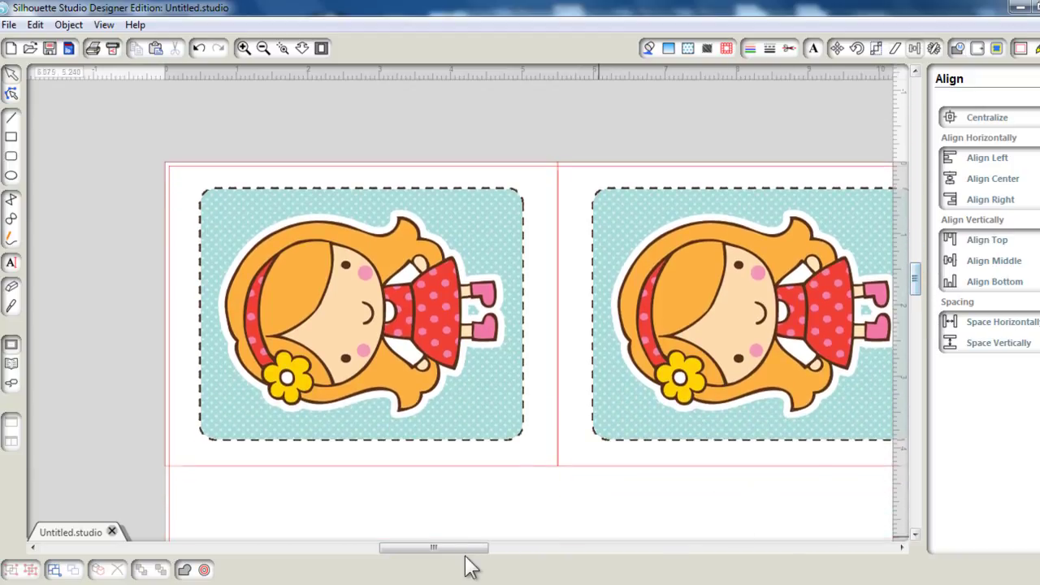
pyautogui.moveTo(913, 283); pyautogui.dragTo(915, 298)
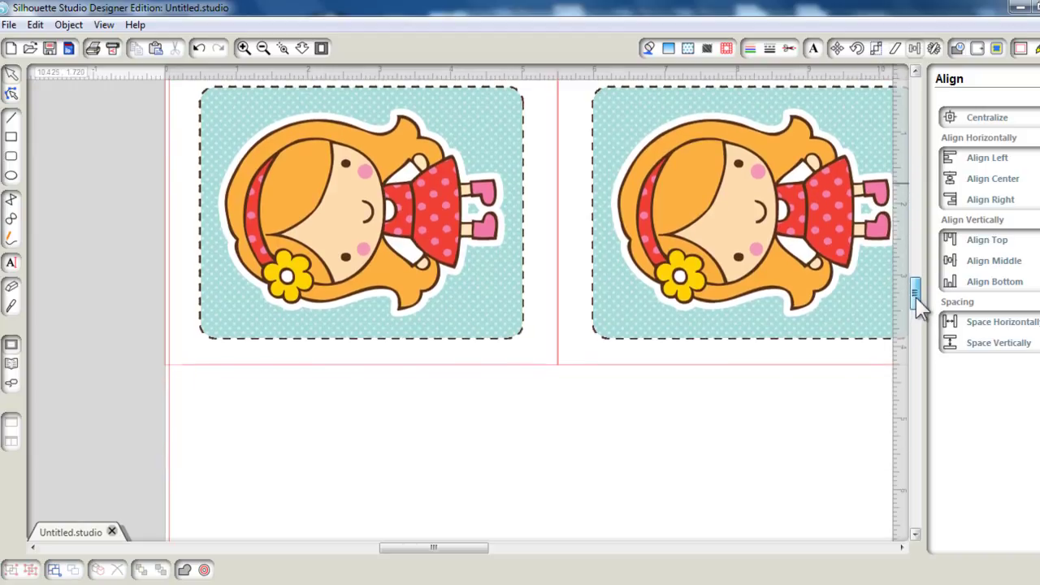
# Step: Print the page on the Canon MP495 with Preview before printing enabled
pyautogui.click(265, 48)
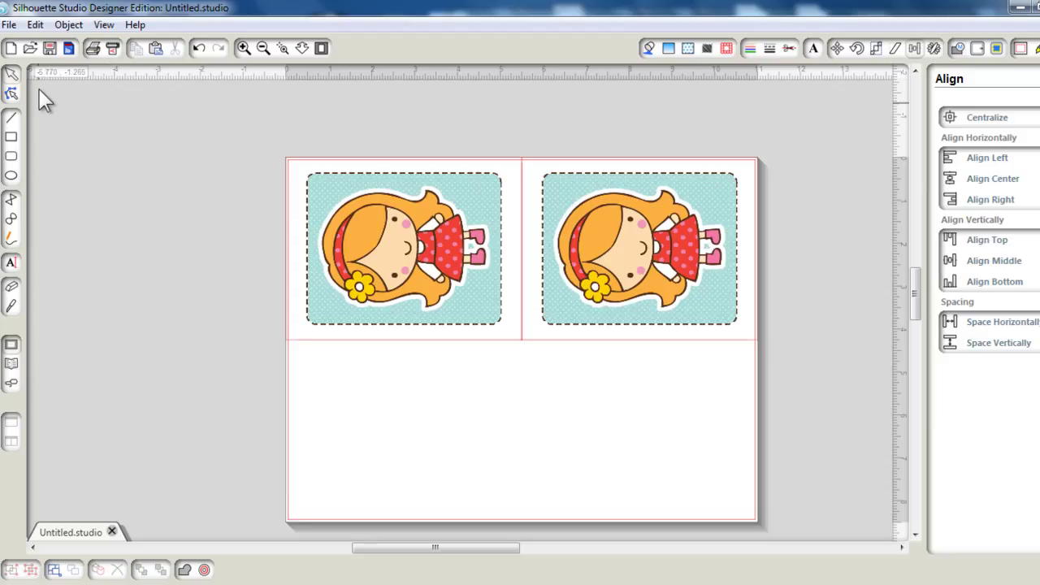
pyautogui.click(93, 49)
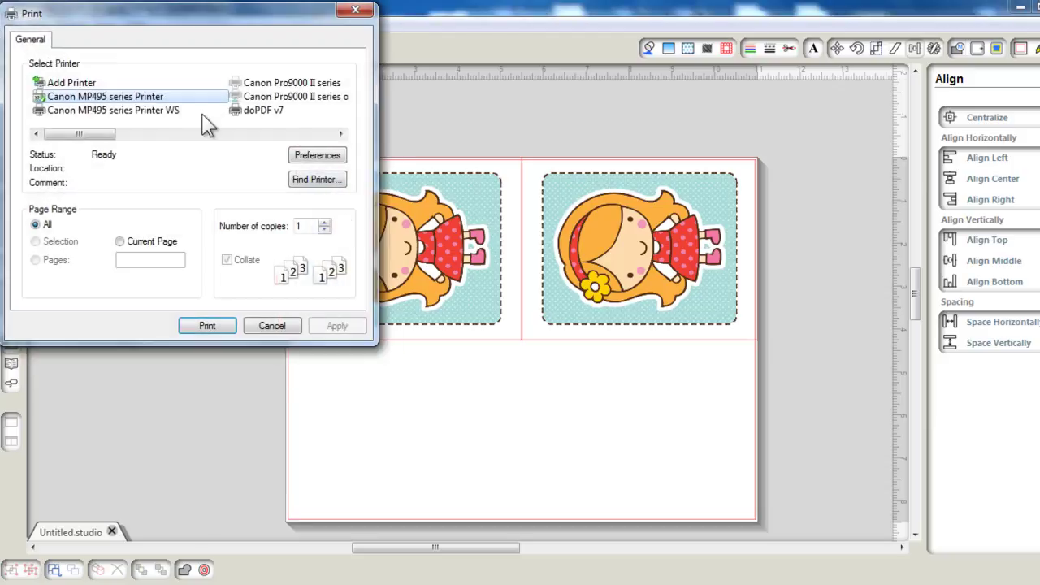
pyautogui.click(316, 160)
pyautogui.click(401, 228)
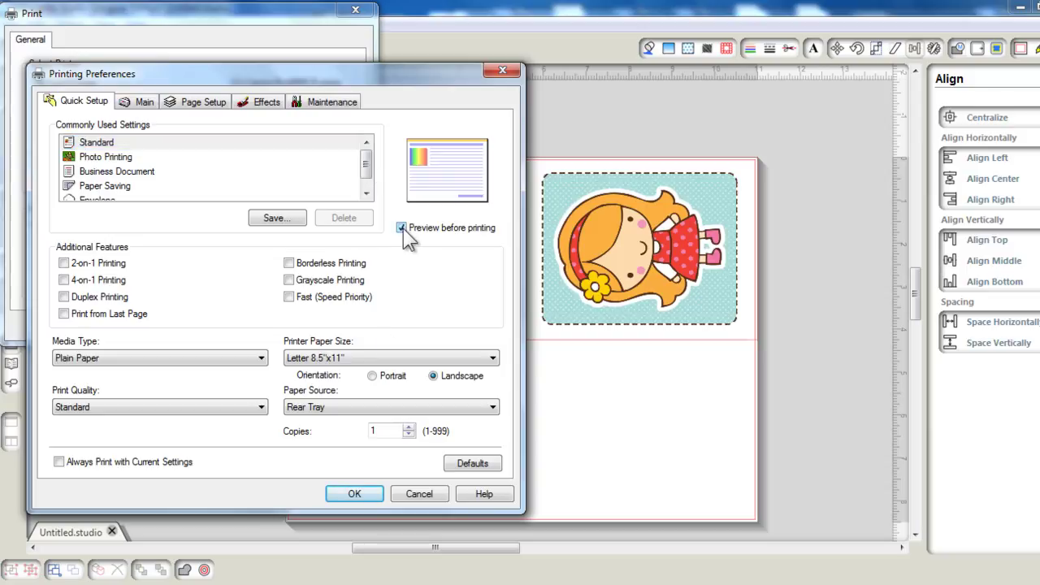
pyautogui.click(365, 497)
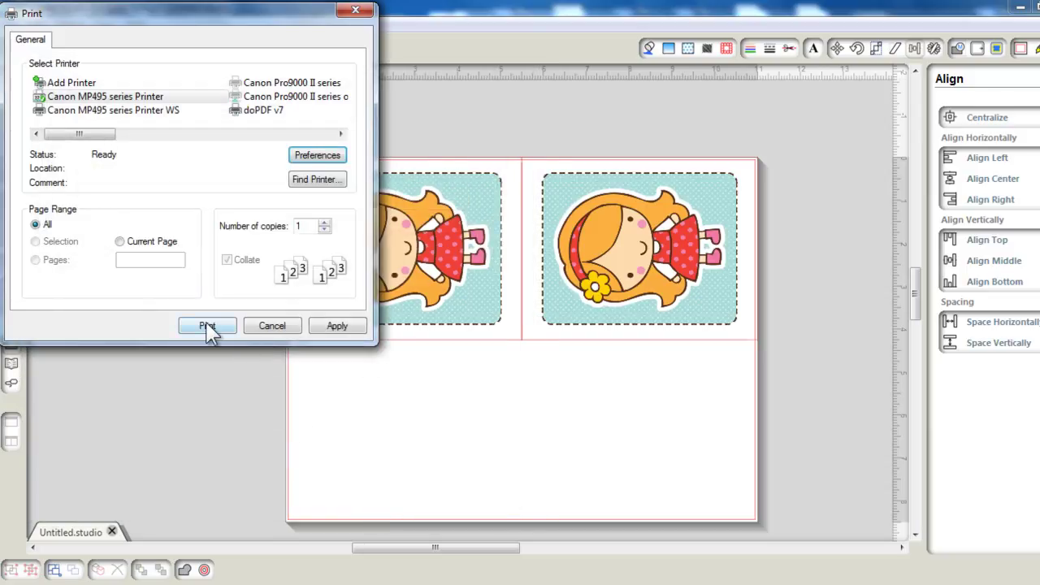
pyautogui.click(207, 325)
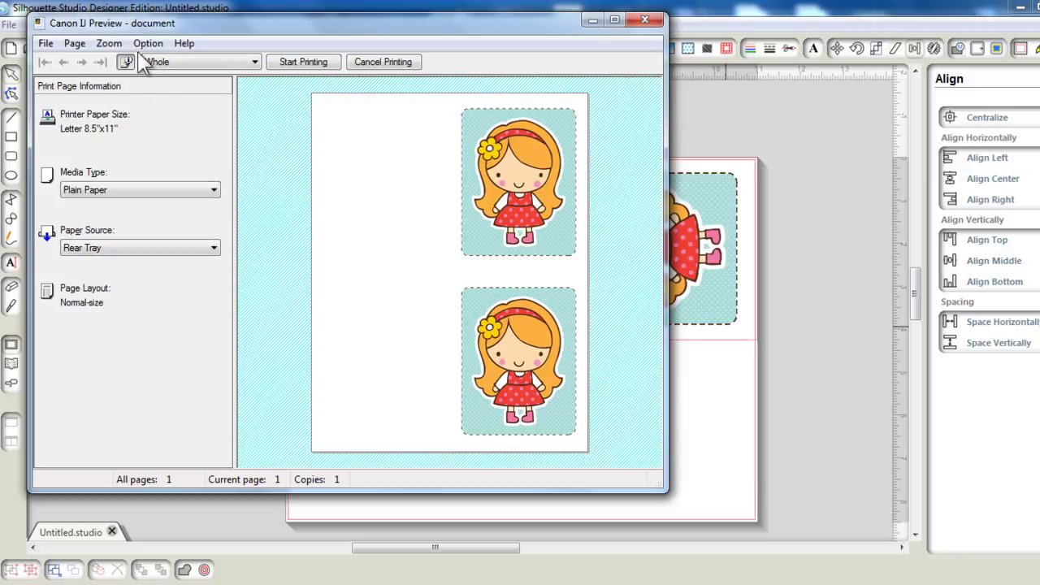
pyautogui.click(109, 43)
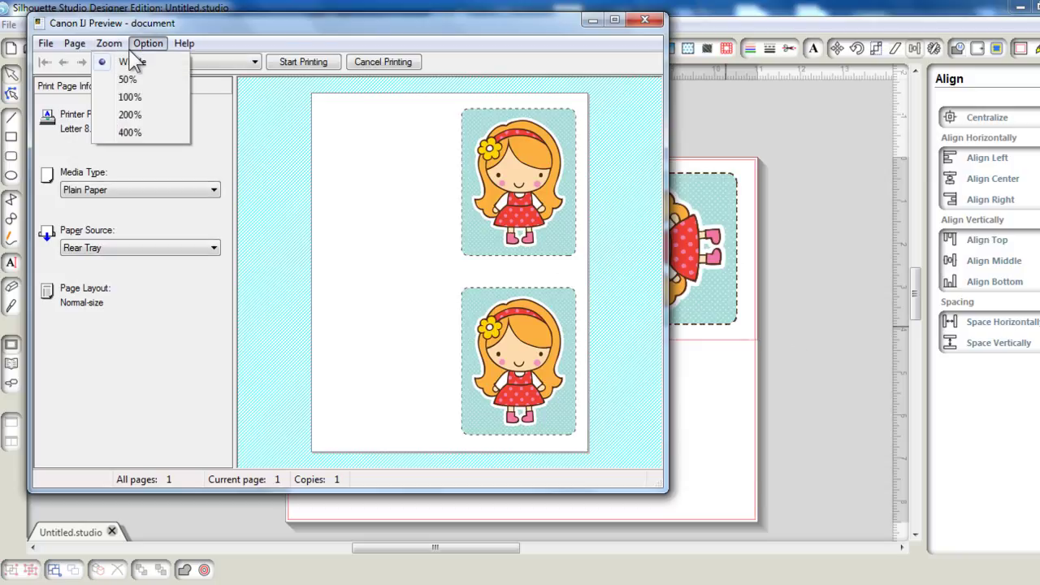
pyautogui.click(122, 96)
pyautogui.moveTo(439, 464); pyautogui.dragTo(525, 465)
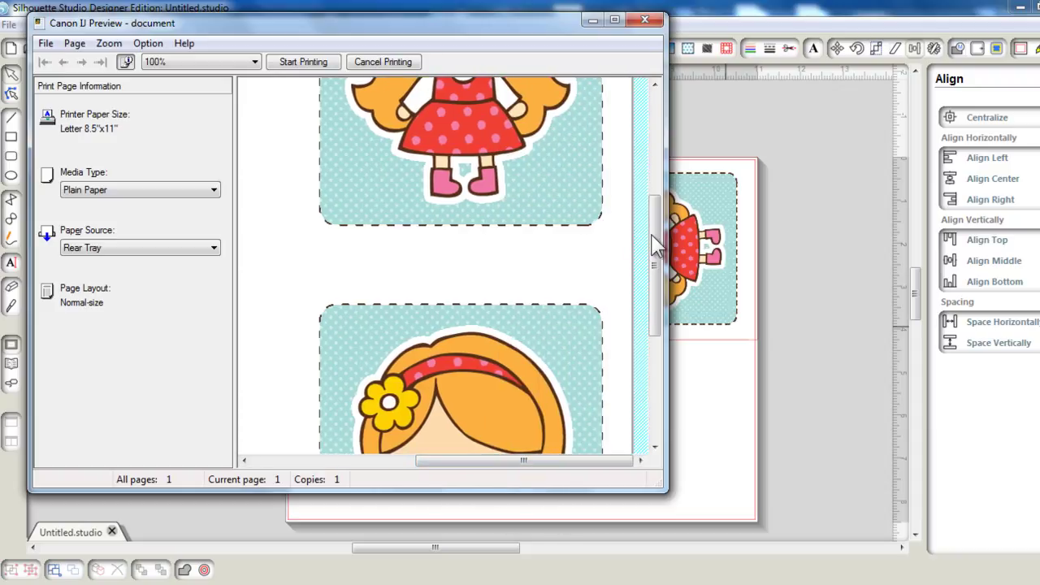
pyautogui.moveTo(657, 248); pyautogui.dragTo(650, 158)
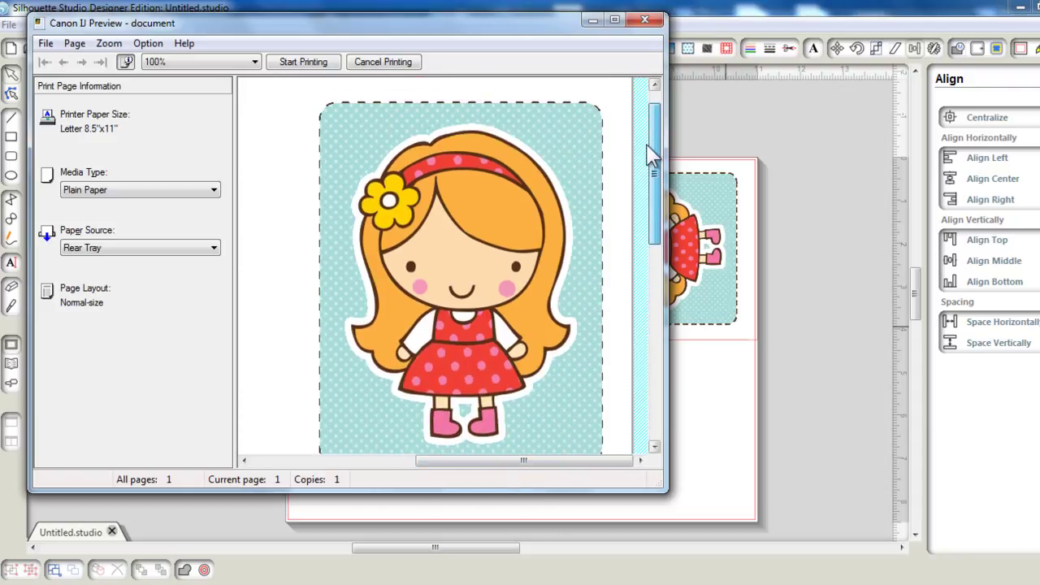
pyautogui.click(189, 63)
pyautogui.click(180, 88)
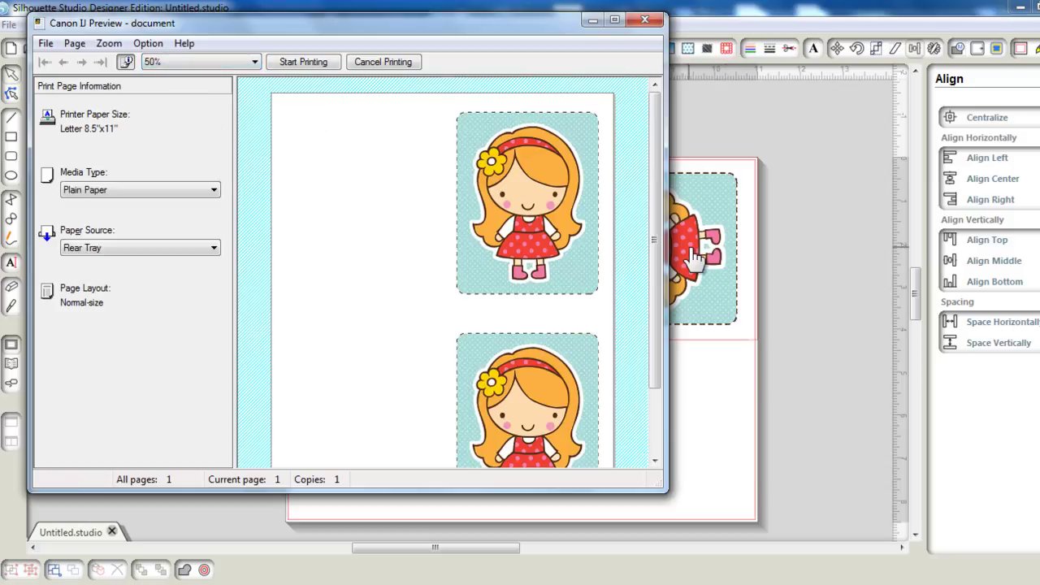
pyautogui.moveTo(660, 232); pyautogui.dragTo(650, 204)
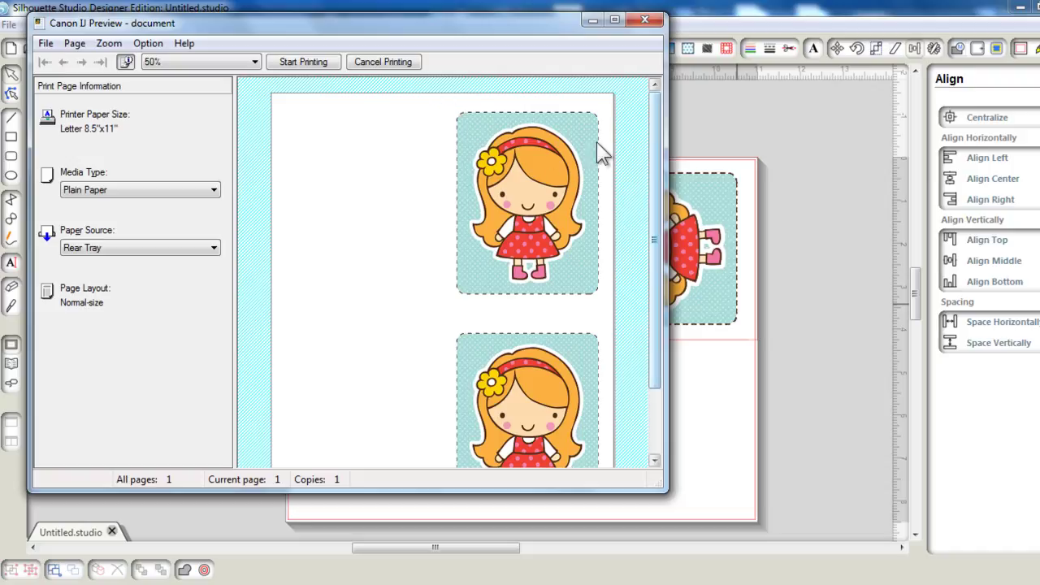
# Step: Cancel printing to close the Canon IJ Preview window
pyautogui.click(388, 62)
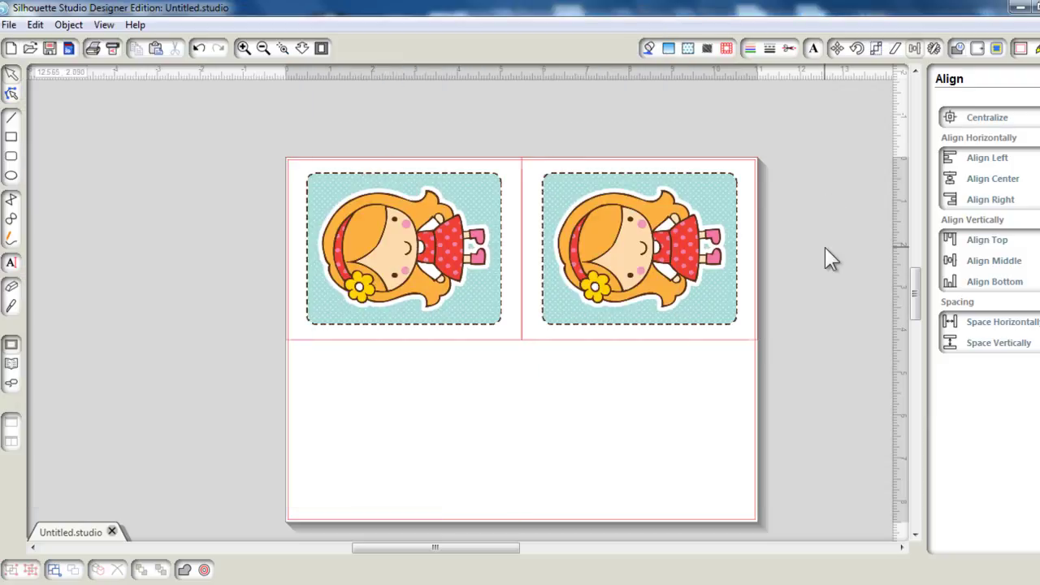